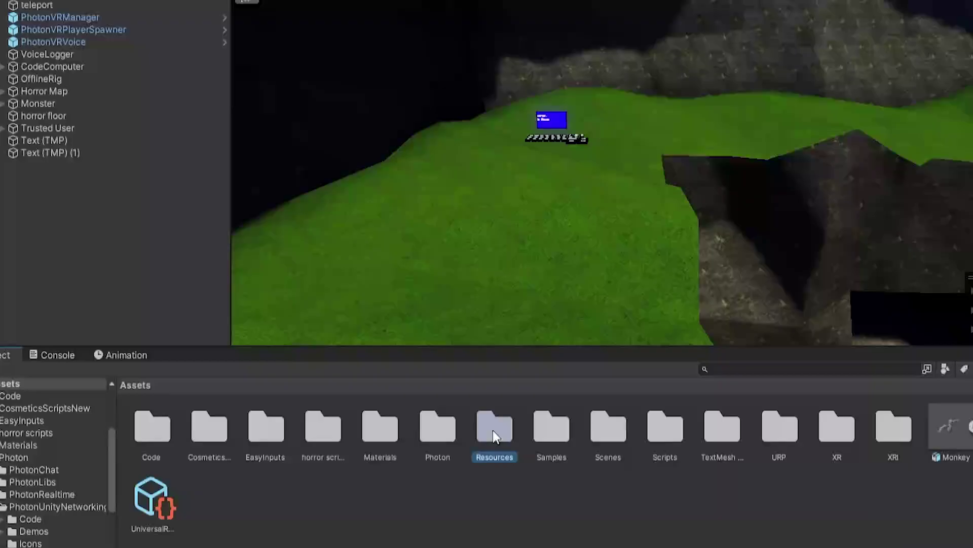
# Step: Open the Player prefab from Assets/Resources/PhotonVR for editing
pyautogui.doubleClick(495, 426)
pyautogui.click(219, 429)
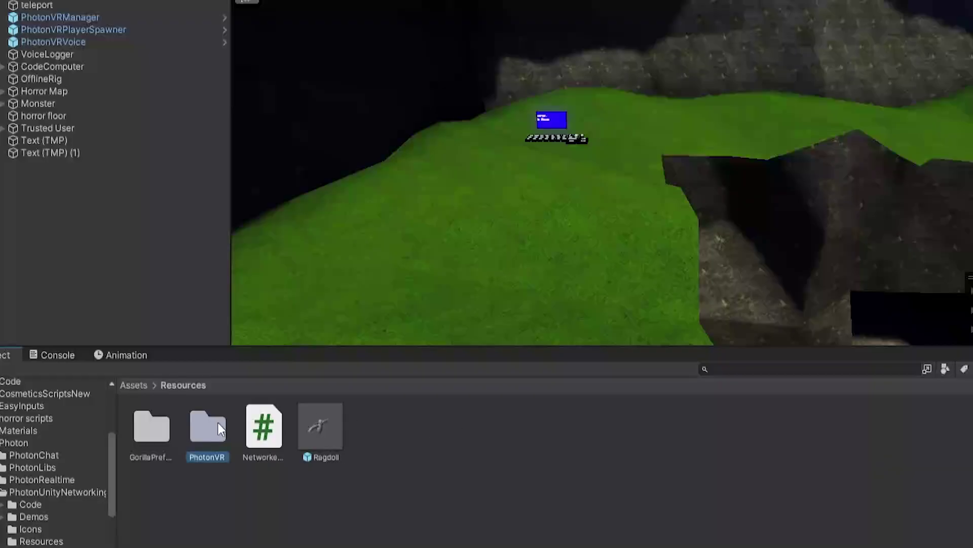
pyautogui.doubleClick(218, 425)
pyautogui.doubleClick(325, 432)
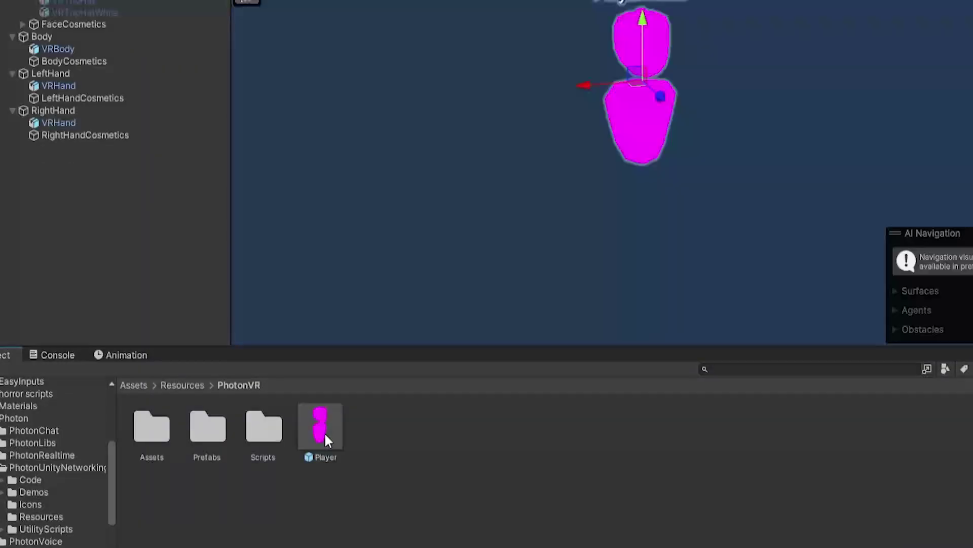
pyautogui.click(72, 22)
pyautogui.click(456, 218)
pyautogui.press('w')
pyautogui.moveTo(456, 218); pyautogui.dragTo(380, 223, button='right')
pyautogui.moveTo(498, 239); pyautogui.dragTo(509, 264, button='right')
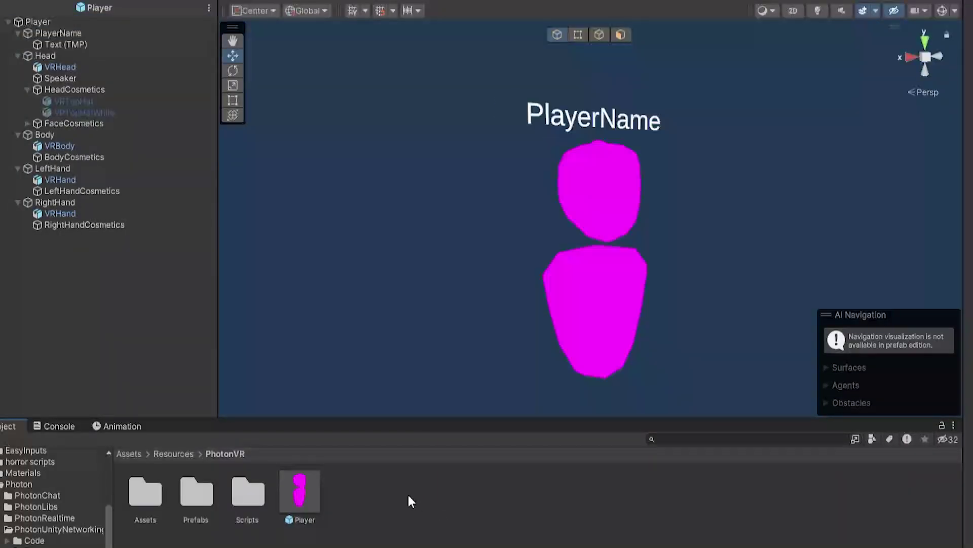
# Step: Add the Monkey model from Assets as a child of the player's Head and unpack its prefab instance
pyautogui.click(137, 454)
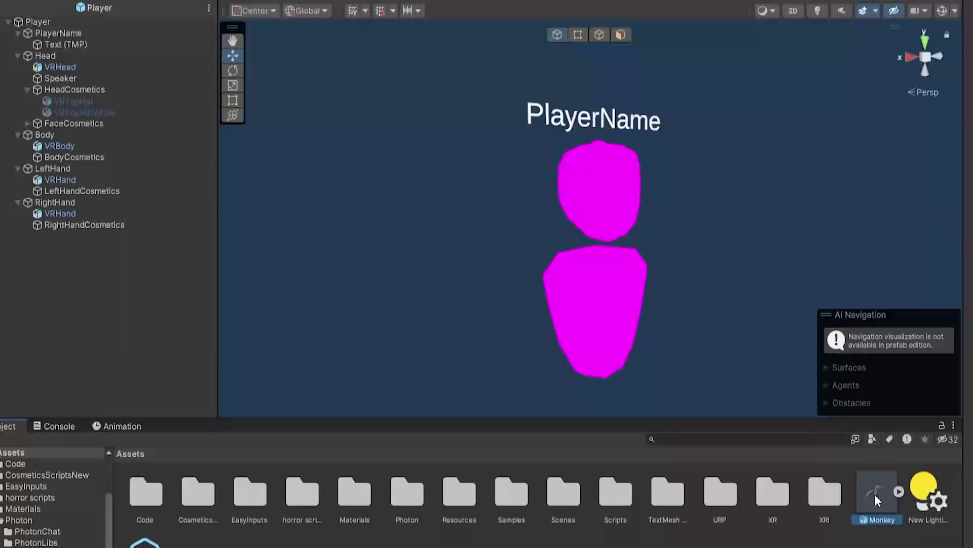
pyautogui.moveTo(875, 493); pyautogui.dragTo(77, 343)
pyautogui.moveTo(80, 274); pyautogui.dragTo(80, 274)
pyautogui.moveTo(67, 237); pyautogui.dragTo(56, 56)
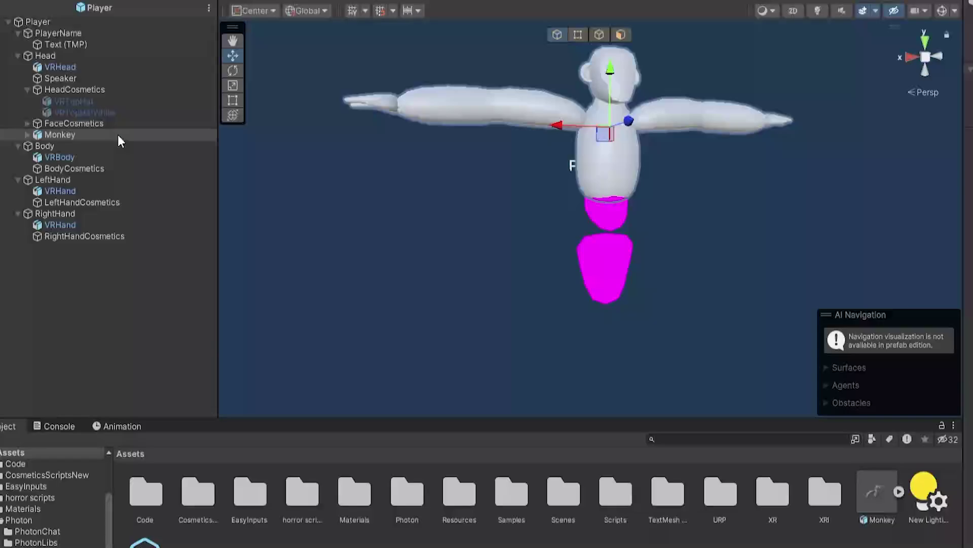
pyautogui.rightClick(118, 135)
pyautogui.moveTo(191, 276)
pyautogui.click(358, 386)
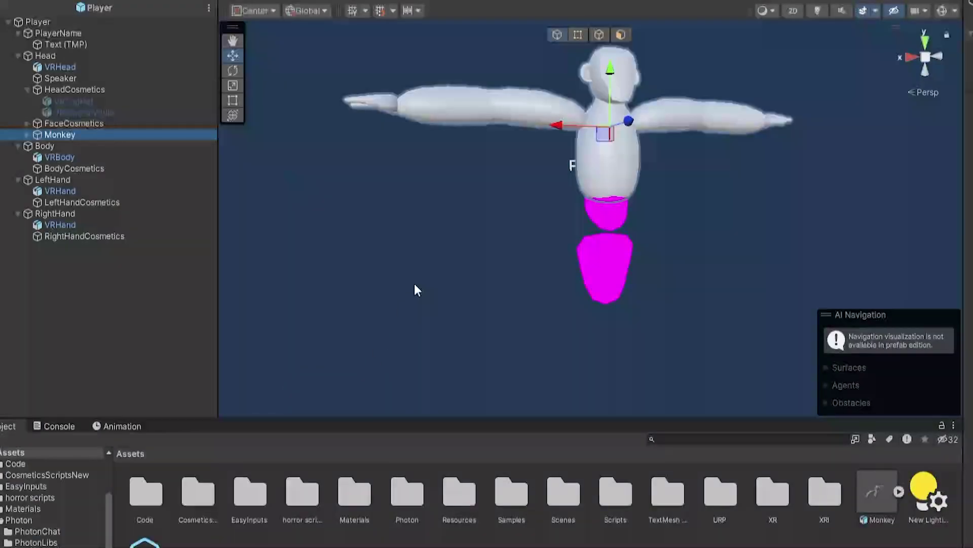
# Step: Lower the Monkey to the height of the player's pink head and show the scene grid
pyautogui.press('f')
pyautogui.keyDown('alt'); pyautogui.moveTo(405, 226); pyautogui.dragTo(380, 205); pyautogui.keyUp('alt')
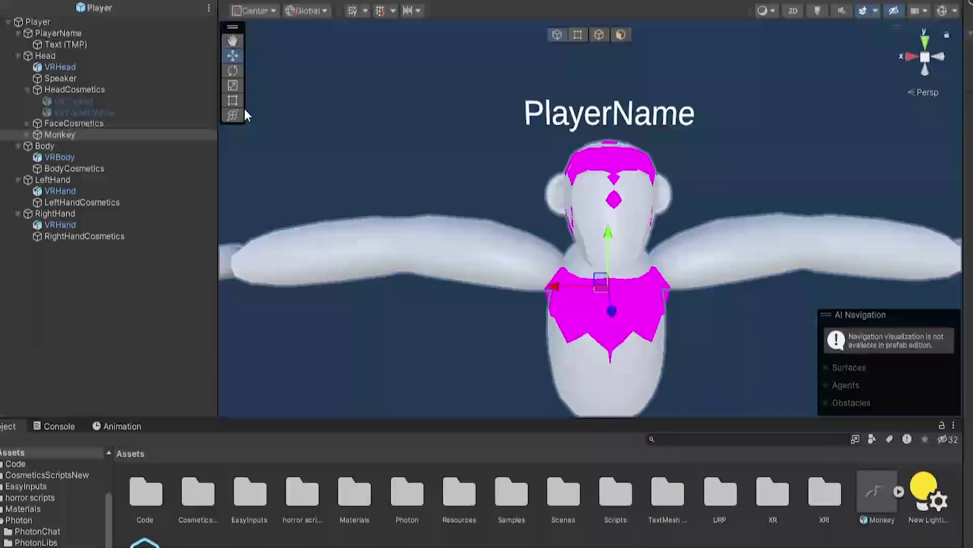
pyautogui.keyDown('alt'); pyautogui.moveTo(498, 299); pyautogui.dragTo(527, 298); pyautogui.keyUp('alt')
pyautogui.moveTo(526, 294); pyautogui.dragTo(556, 300, button='right')
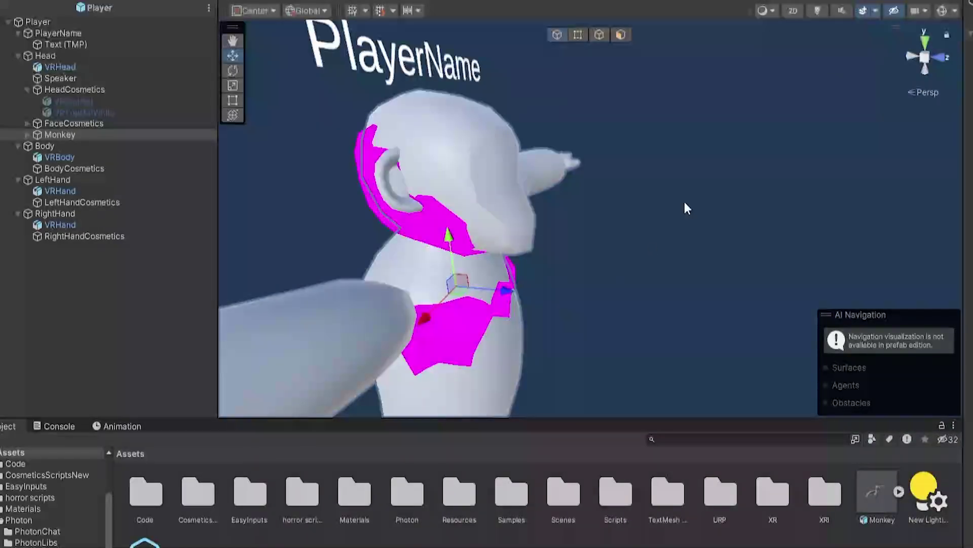
pyautogui.click(353, 10)
pyautogui.moveTo(616, 147); pyautogui.dragTo(627, 224, button='right')
pyautogui.keyDown('alt'); pyautogui.moveTo(627, 223); pyautogui.dragTo(596, 160); pyautogui.keyUp('alt')
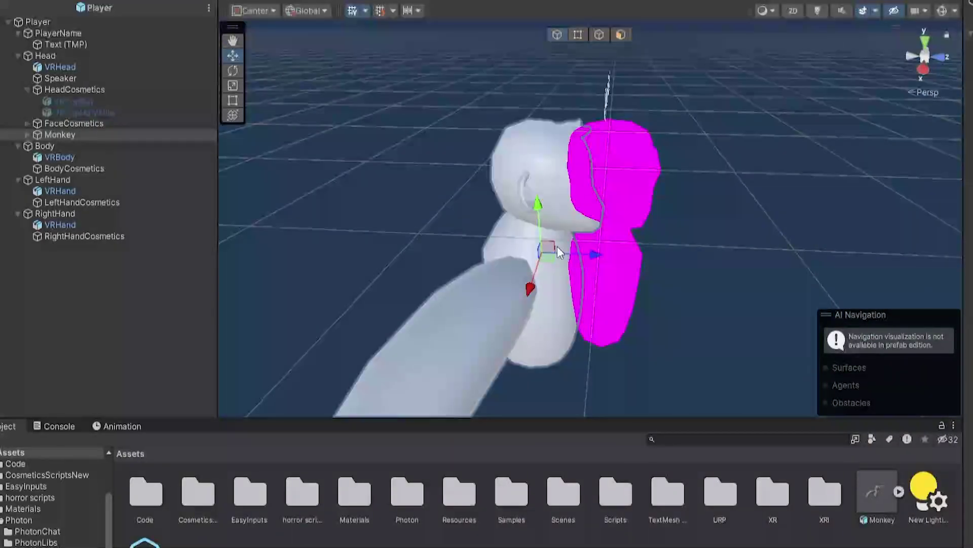
# Step: Move the Monkey along the Z axis until it overlaps the pink head and body, and save the prefab
pyautogui.moveTo(549, 247); pyautogui.dragTo(574, 248)
pyautogui.press('s')
pyautogui.moveTo(583, 243); pyautogui.dragTo(570, 274, button='right')
pyautogui.moveTo(643, 244); pyautogui.dragTo(686, 238, button='right')
pyautogui.press('w')
pyautogui.scroll(-3, 685, 238)
pyautogui.moveTo(591, 229); pyautogui.dragTo(619, 225)
pyautogui.moveTo(619, 225); pyautogui.dragTo(605, 245, button='right')
pyautogui.press('s')
pyautogui.keyDown('alt'); pyautogui.moveTo(604, 245); pyautogui.dragTo(673, 213); pyautogui.keyUp('alt')
pyautogui.hotkey('ctrl', 's')
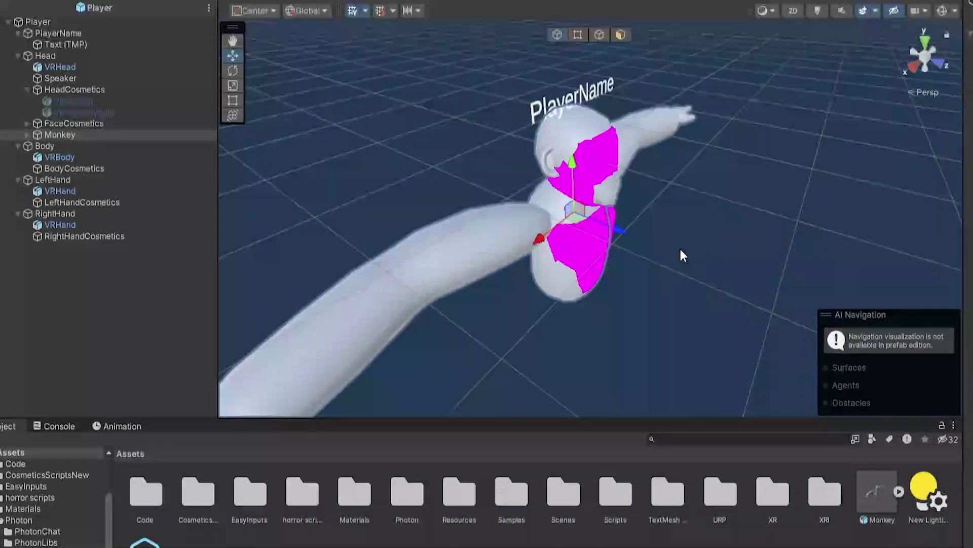
# Step: Examine the Monkey's head, ears and back from several sides for alignment with the pink placeholder parts
pyautogui.moveTo(608, 133); pyautogui.dragTo(854, 62, button='right')
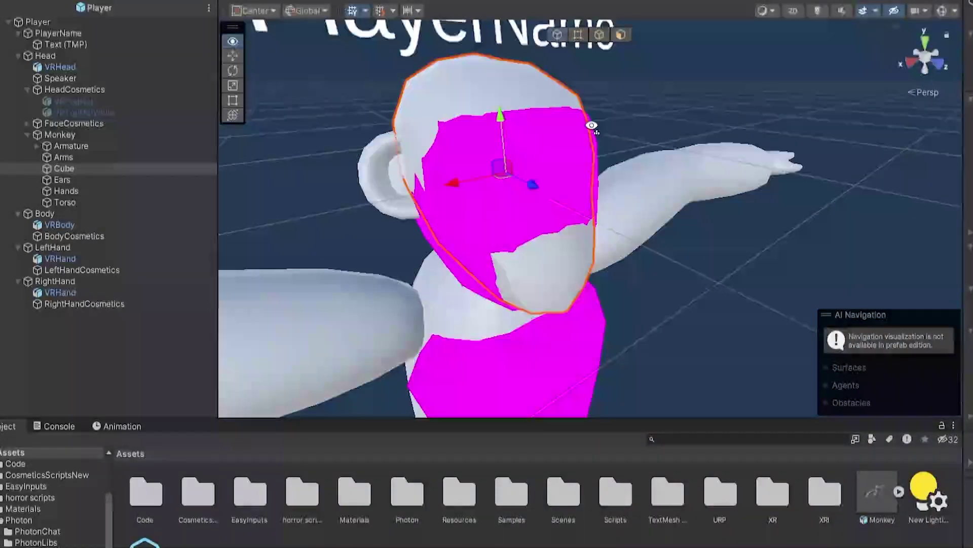
pyautogui.press('w')
pyautogui.moveTo(480, 75); pyautogui.dragTo(758, 100, button='right')
pyautogui.keyDown('alt'); pyautogui.moveTo(758, 101); pyautogui.dragTo(784, 212); pyautogui.keyUp('alt')
pyautogui.click(784, 208)
pyautogui.keyDown('alt'); pyautogui.moveTo(664, 208); pyautogui.dragTo(735, 172); pyautogui.keyUp('alt')
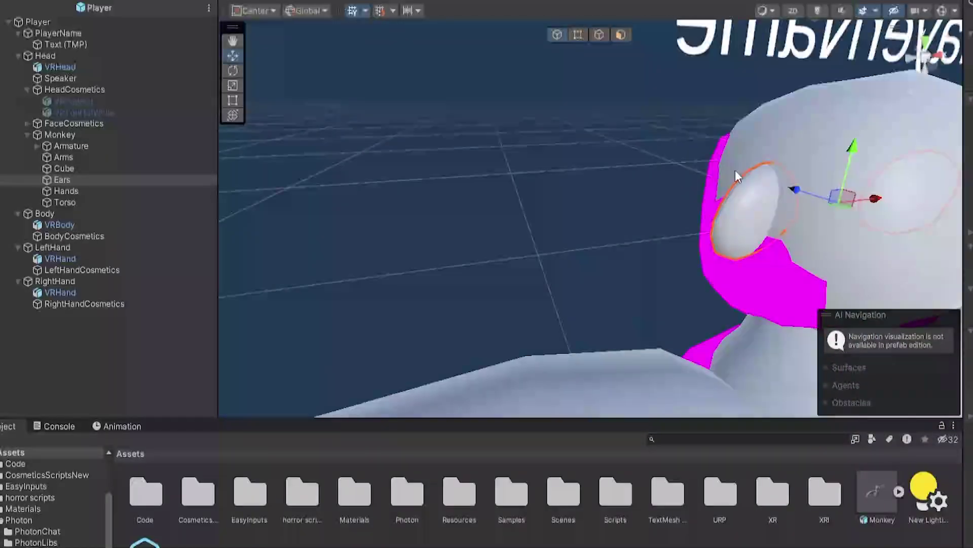
pyautogui.click(735, 172)
pyautogui.scroll(-5, 520, 194)
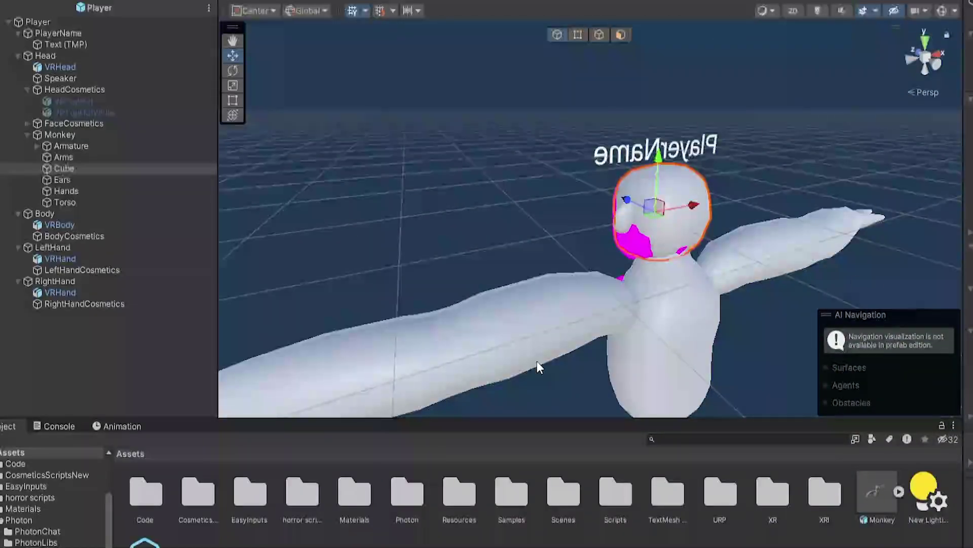
pyautogui.click(581, 377)
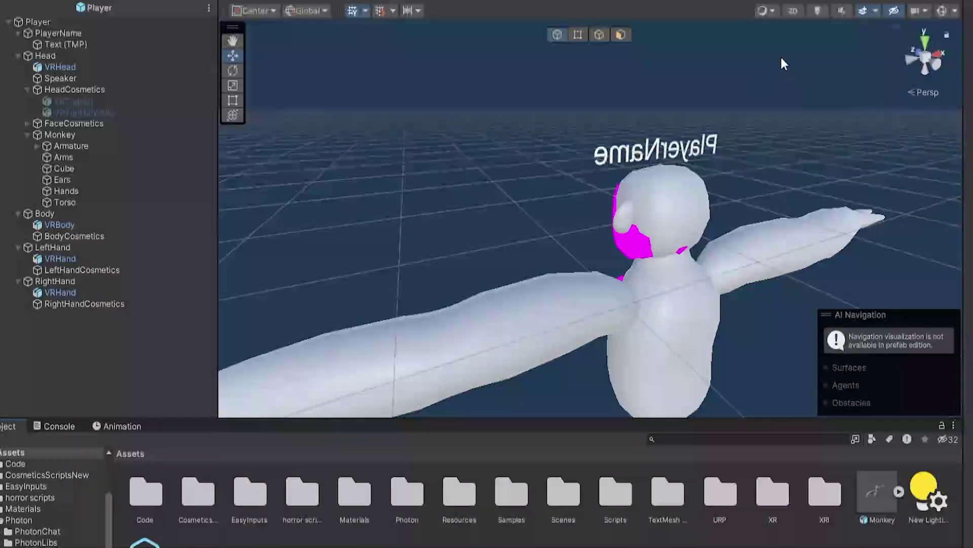
pyautogui.moveTo(516, 228); pyautogui.dragTo(513, 215, button='right')
pyautogui.keyDown('alt'); pyautogui.moveTo(513, 215); pyautogui.dragTo(651, 183); pyautogui.keyUp('alt')
pyautogui.press('a')
pyautogui.press('s')
pyautogui.moveTo(652, 181); pyautogui.dragTo(717, 167, button='right')
# Step: Delete the VRHead, VRBody and both VRHand placeholder objects from the Player prefab
pyautogui.click(75, 67)
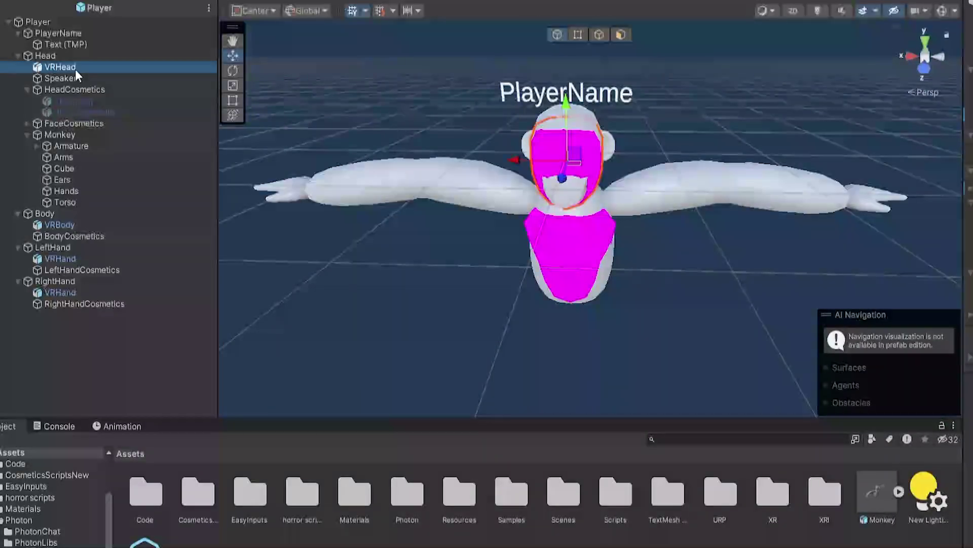
pyautogui.keyDown('ctrl'); pyautogui.click(78, 227); pyautogui.keyUp('ctrl')
pyautogui.keyDown('ctrl'); pyautogui.click(74, 259); pyautogui.keyUp('ctrl')
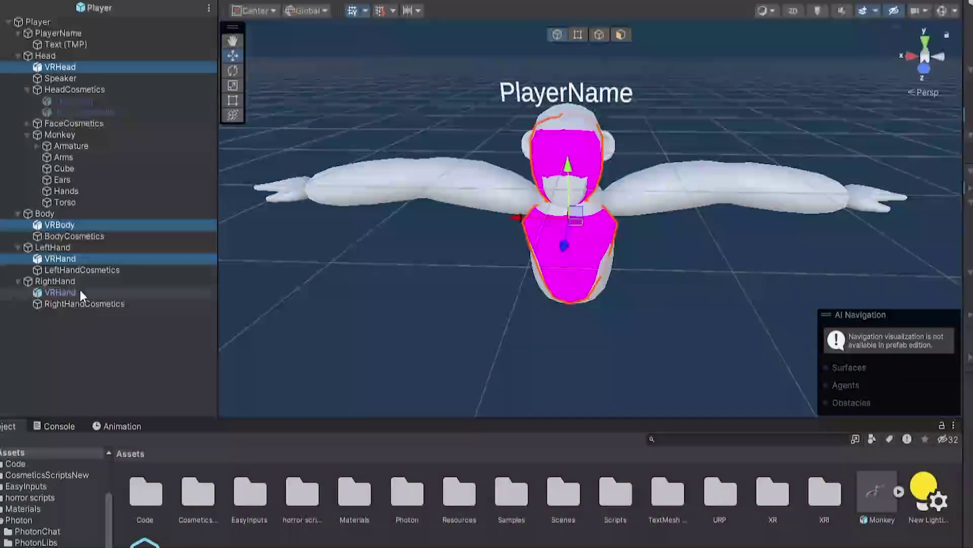
pyautogui.keyDown('ctrl'); pyautogui.click(80, 291); pyautogui.keyUp('ctrl')
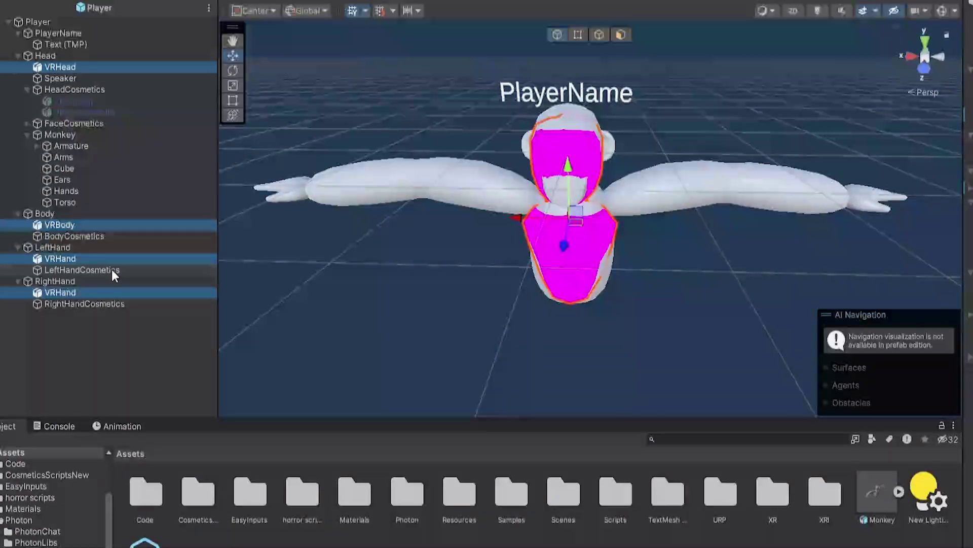
pyautogui.press('Delete')
pyautogui.scroll(5, 623, 172)
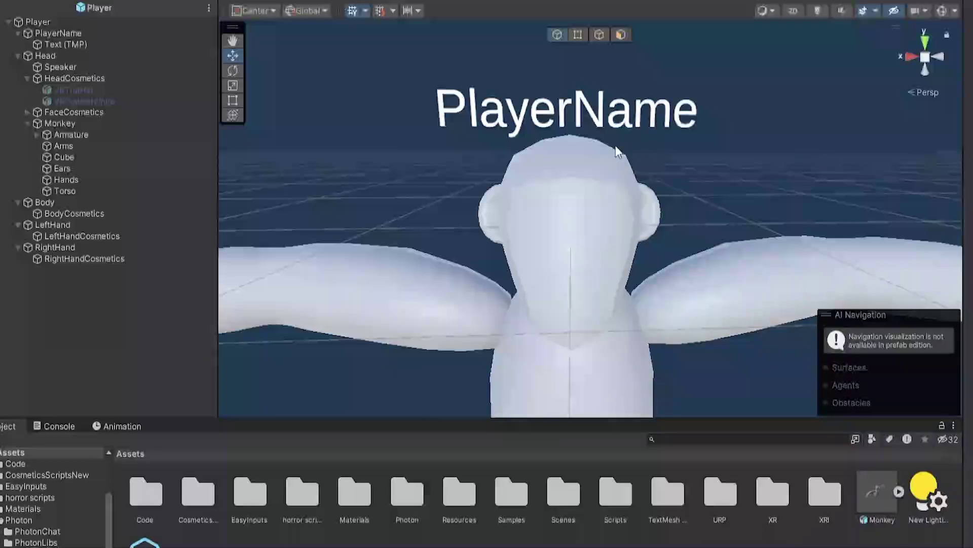
pyautogui.scroll(-5, 617, 151)
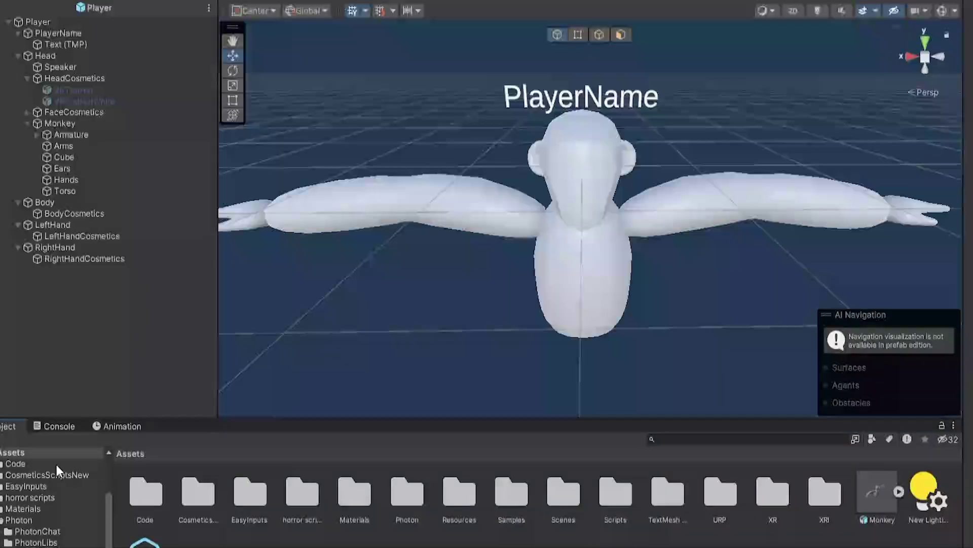
# Step: Open the Scripts folder in the project's Assets
pyautogui.scroll(3, 51, 487)
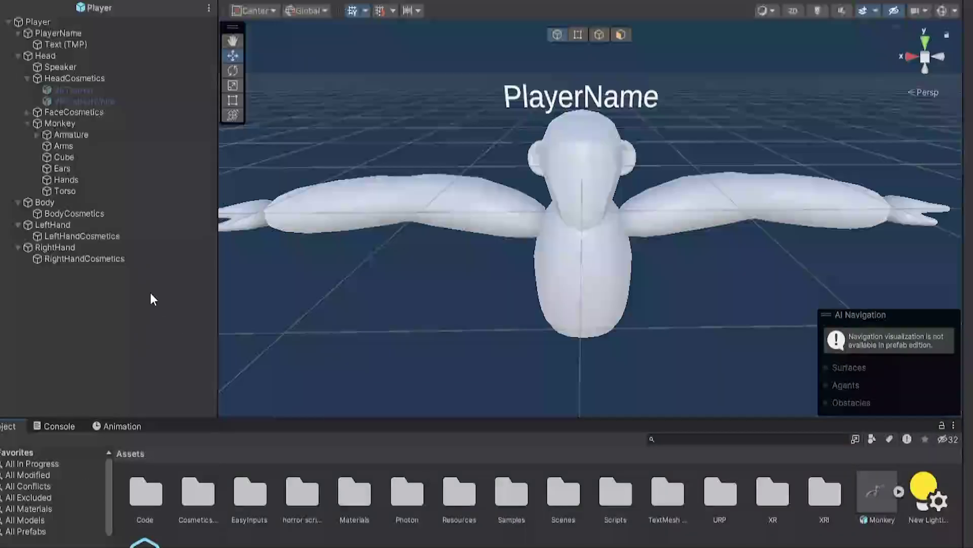
pyautogui.doubleClick(616, 492)
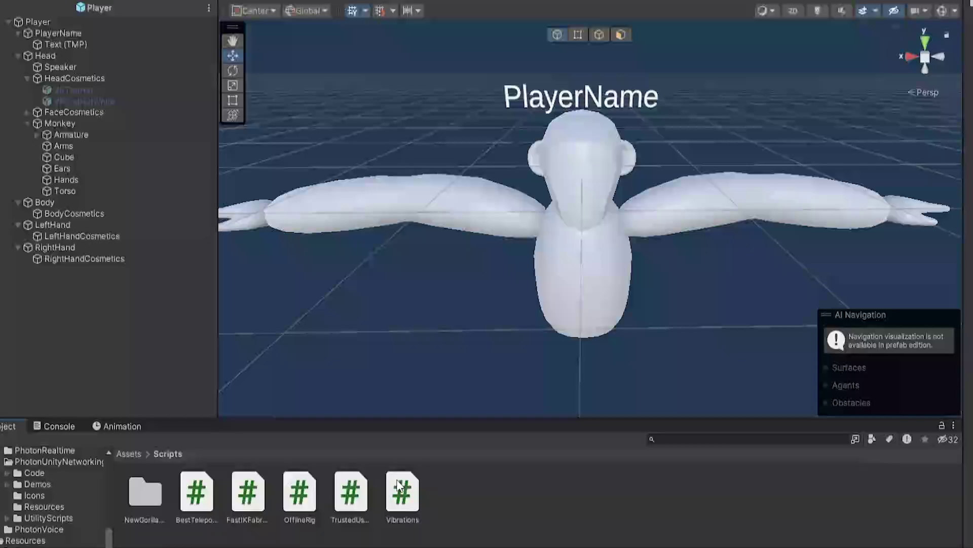
pyautogui.rightClick(460, 507)
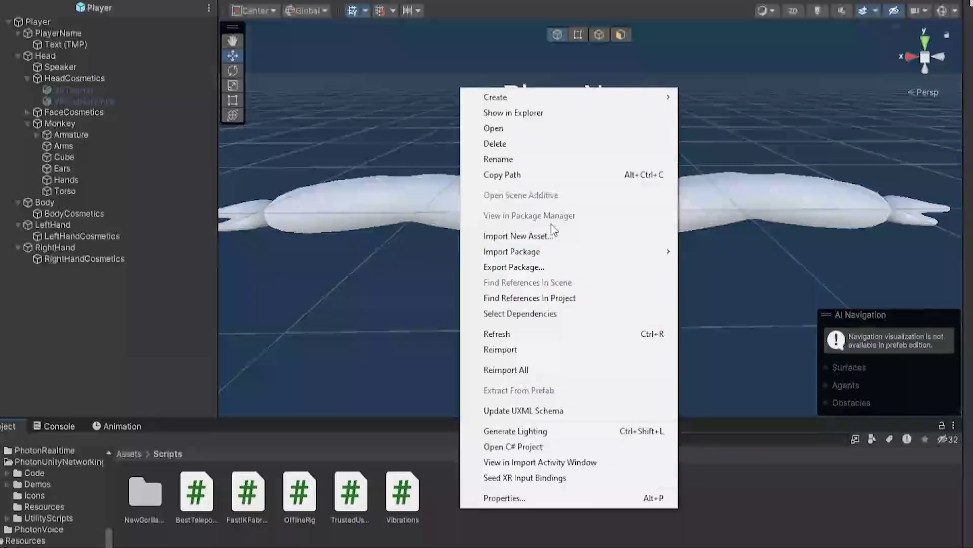
pyautogui.click(397, 440)
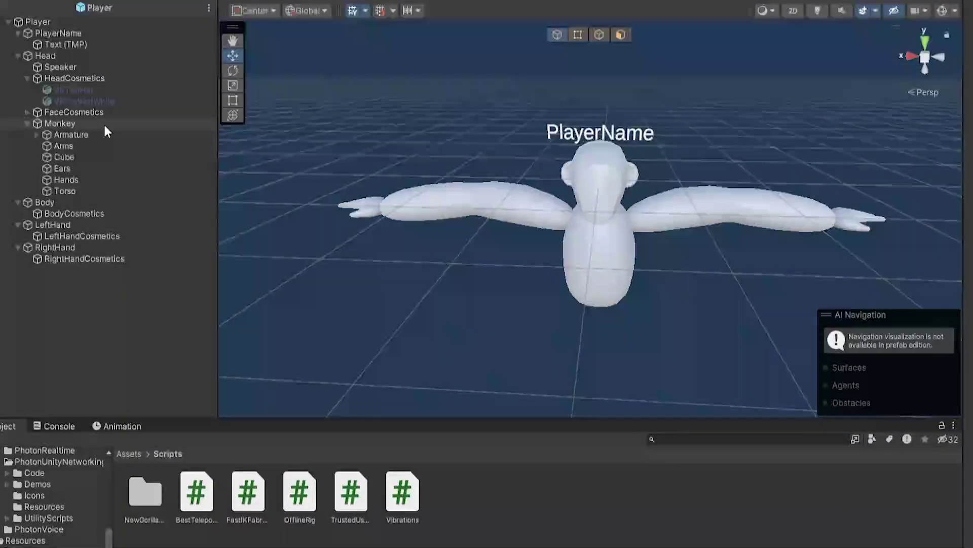
# Step: Expand the Monkey's Armature through Torso, both upper arms and forearms to reveal Hand.L and Hand.R
pyautogui.click(29, 123)
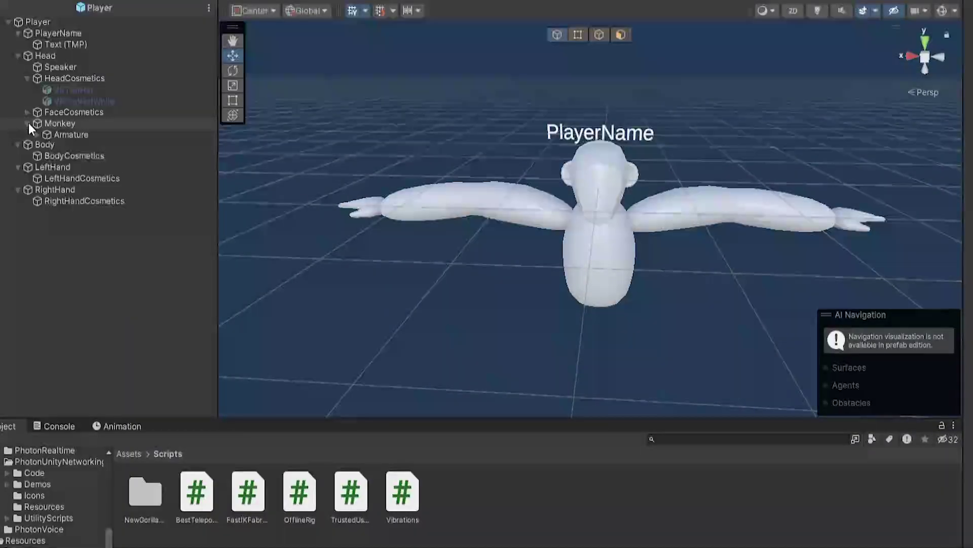
pyautogui.click(36, 135)
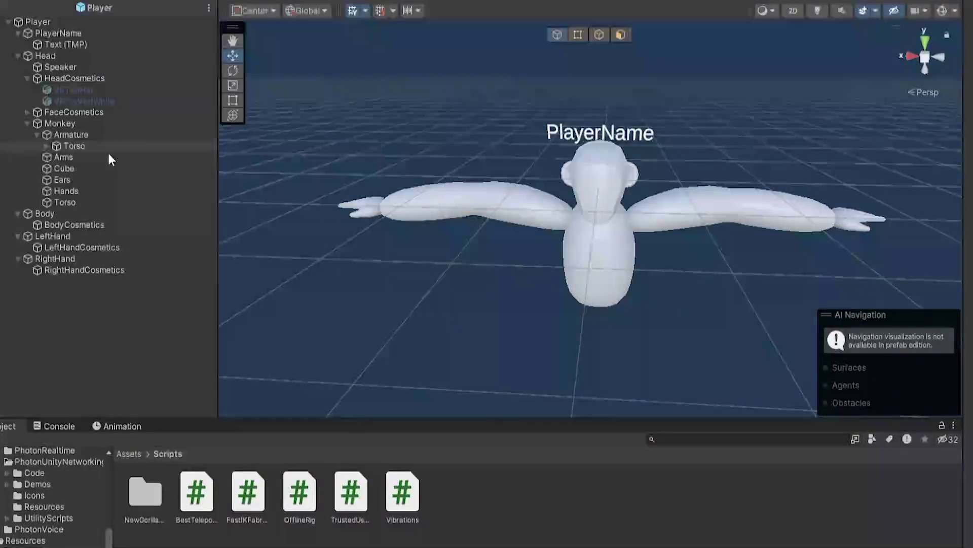
pyautogui.click(46, 146)
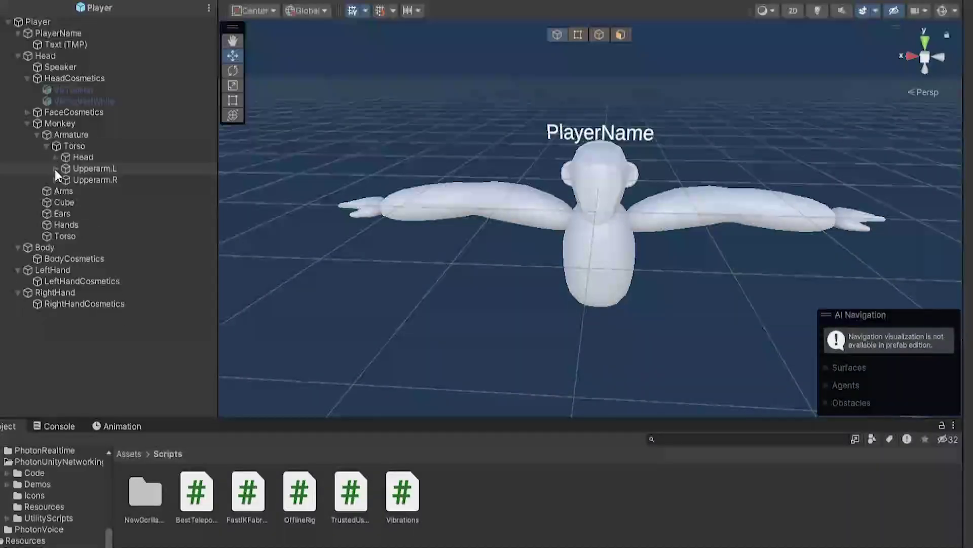
pyautogui.click(55, 169)
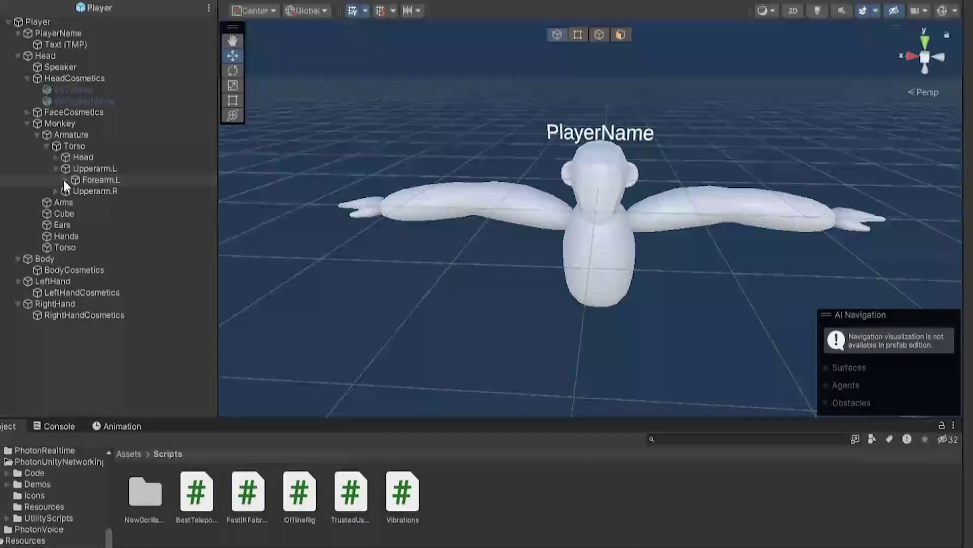
pyautogui.click(65, 180)
pyautogui.click(55, 202)
pyautogui.click(65, 213)
# Step: Try moving the Hand.L bone in the scene, undoing each move
pyautogui.click(102, 191)
pyautogui.press('f')
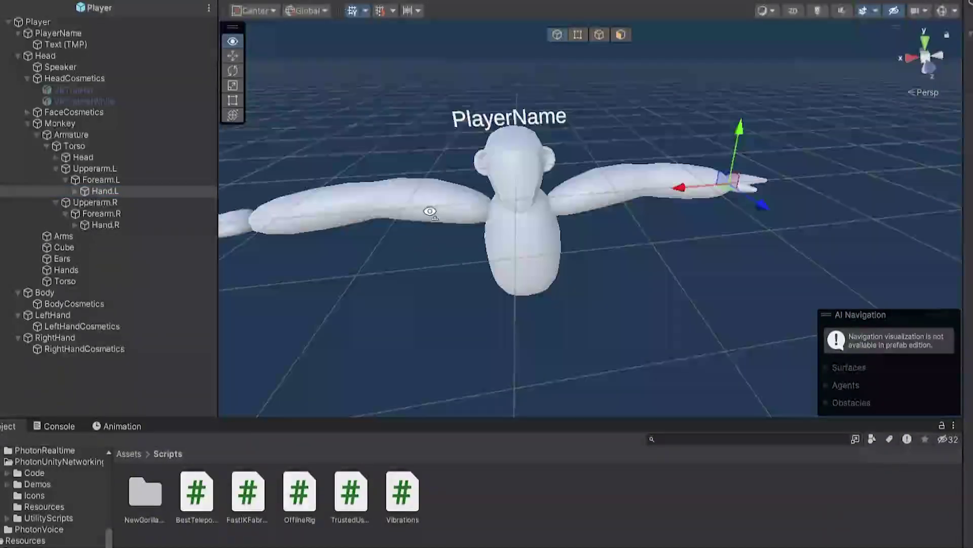
pyautogui.moveTo(582, 194); pyautogui.dragTo(607, 221)
pyautogui.hotkey('ctrl', 'z')
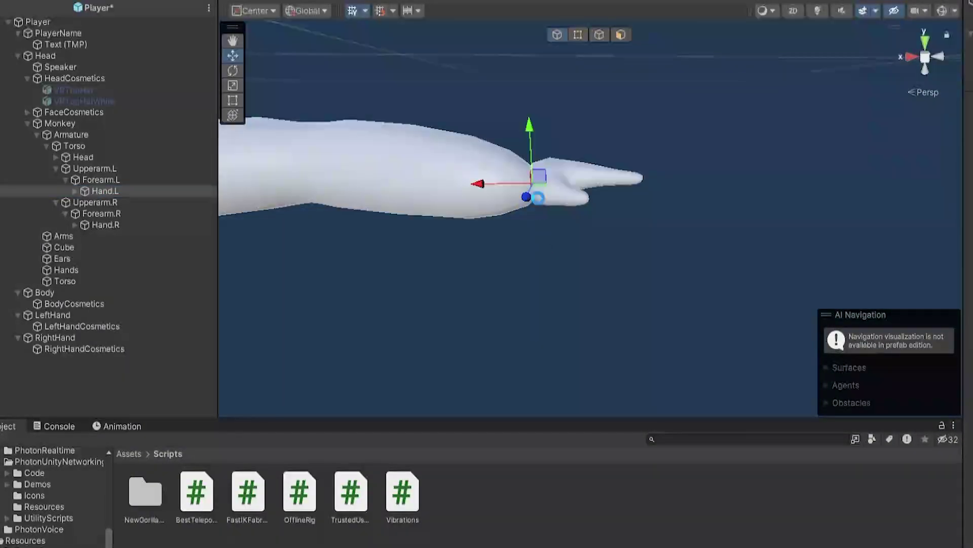
pyautogui.moveTo(538, 178); pyautogui.dragTo(576, 181)
pyautogui.hotkey('ctrl', 'z')
pyautogui.moveTo(550, 209); pyautogui.dragTo(551, 203, button='right')
pyautogui.keyDown('alt'); pyautogui.moveTo(551, 202); pyautogui.dragTo(528, 204); pyautogui.keyUp('alt')
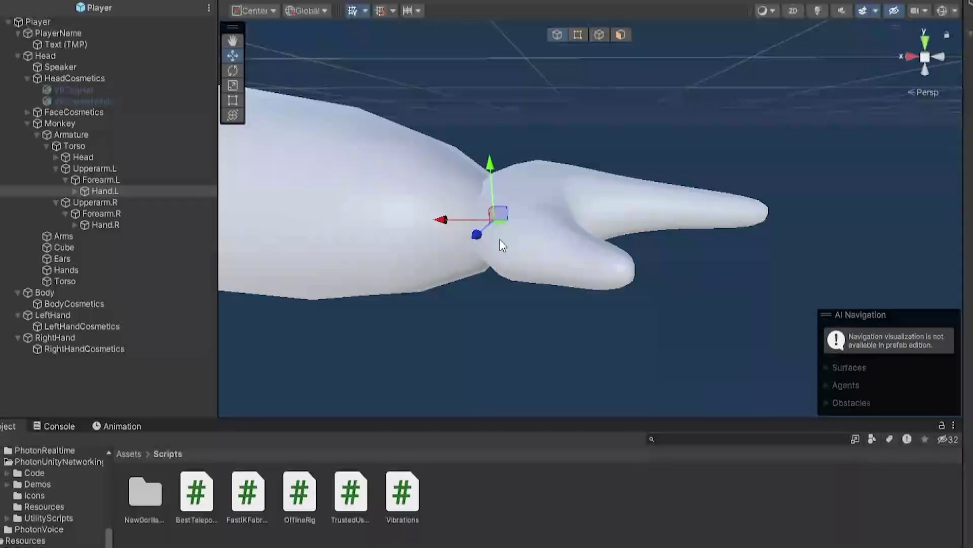
pyautogui.scroll(-6, 500, 239)
# Step: Add the Fast IK Fabric script to both the Hand.L and Hand.R bones
pyautogui.click(126, 190)
pyautogui.click(119, 224)
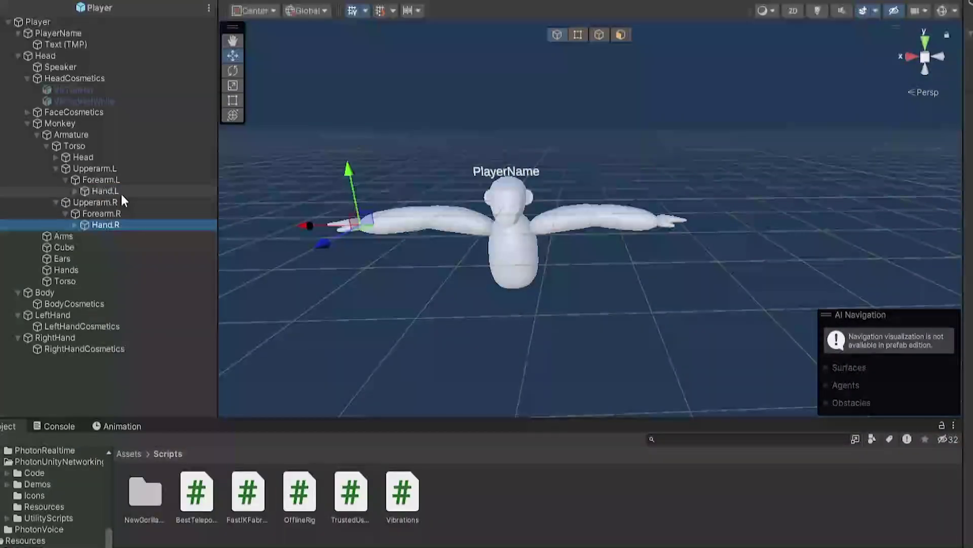
pyautogui.keyDown('ctrl'); pyautogui.click(120, 192); pyautogui.keyUp('ctrl')
pyautogui.moveTo(201, 449); pyautogui.dragTo(822, 212)
# Step: Assign the LeftHand object as the Target of Hand.L's Fast IK Fabric script
pyautogui.click(97, 191)
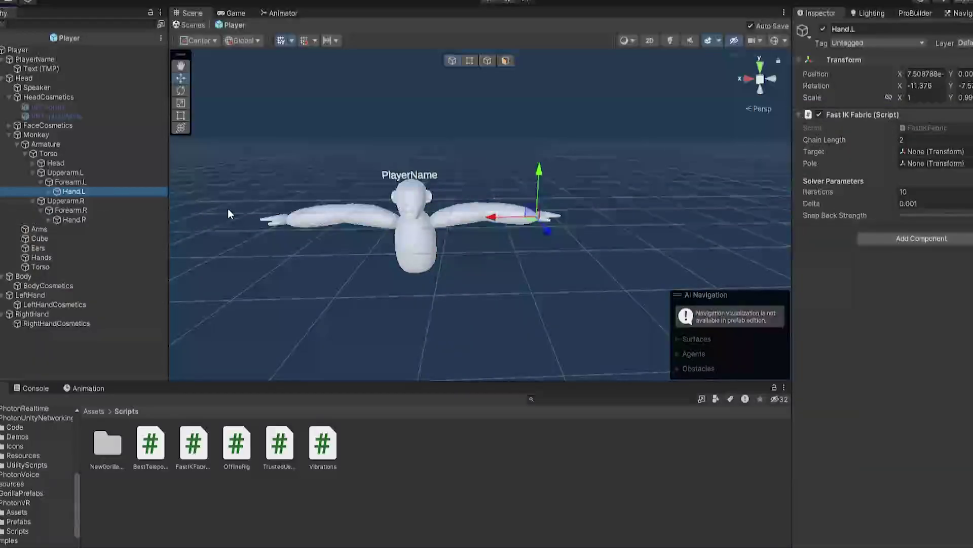
pyautogui.moveTo(228, 210); pyautogui.dragTo(246, 207, button='right')
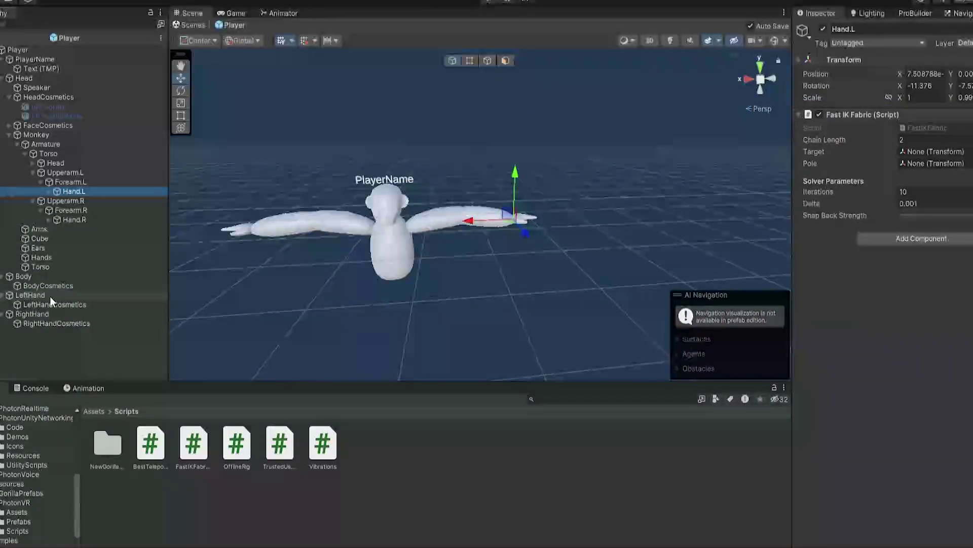
pyautogui.moveTo(47, 291); pyautogui.dragTo(935, 152)
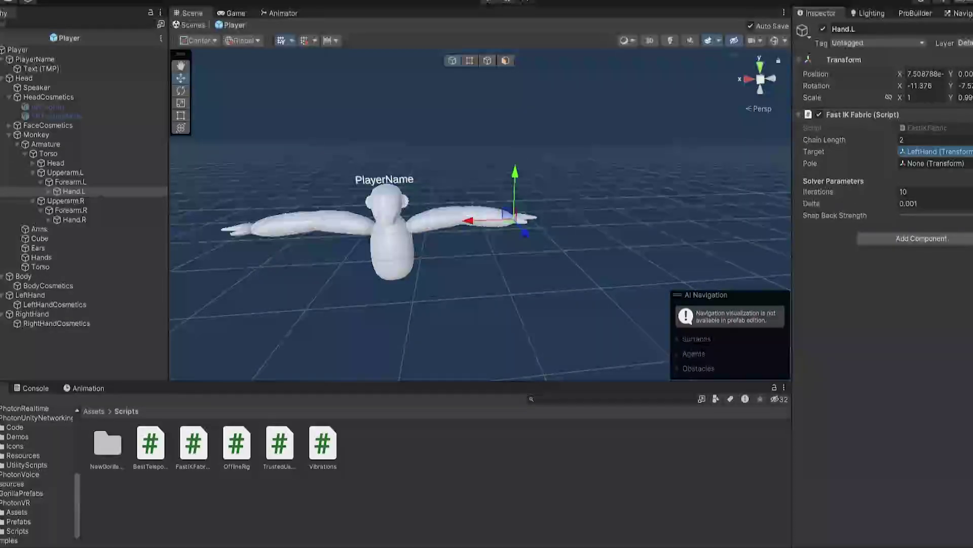
# Step: Examine where the right arm's Upperarm.R and Forearm.R bones sit on the Monkey's arm
pyautogui.click(65, 201)
pyautogui.keyDown('alt'); pyautogui.moveTo(476, 223); pyautogui.dragTo(517, 218); pyautogui.keyUp('alt')
pyautogui.press('f')
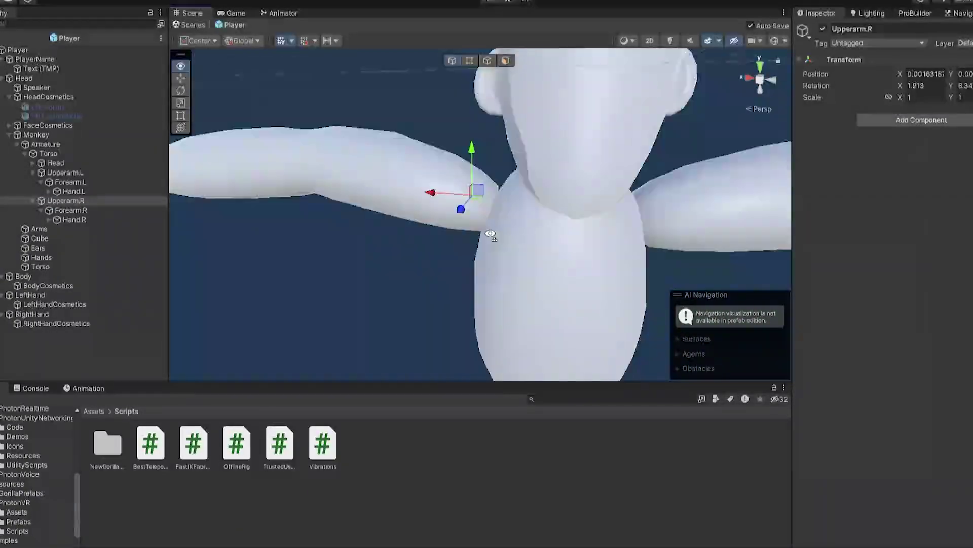
pyautogui.click(60, 161)
pyautogui.click(67, 201)
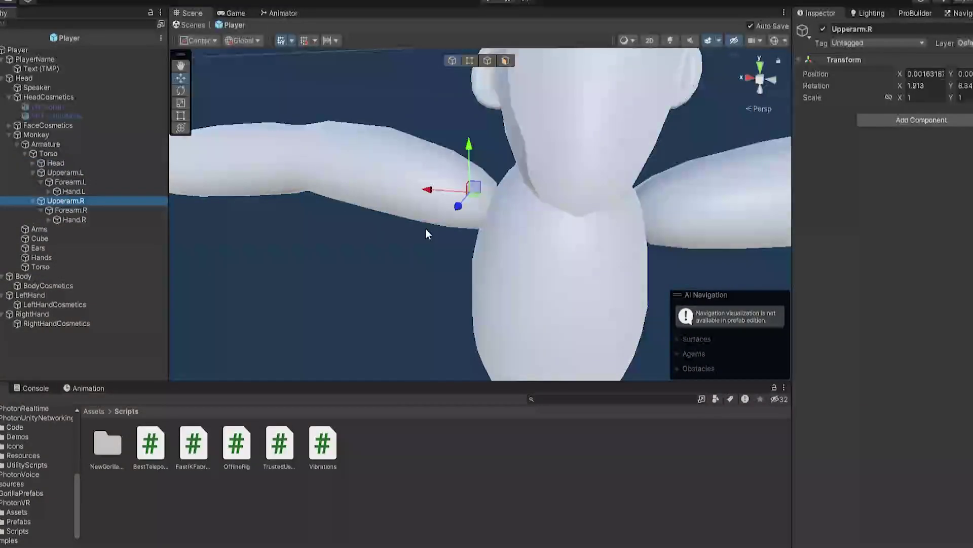
pyautogui.click(115, 213)
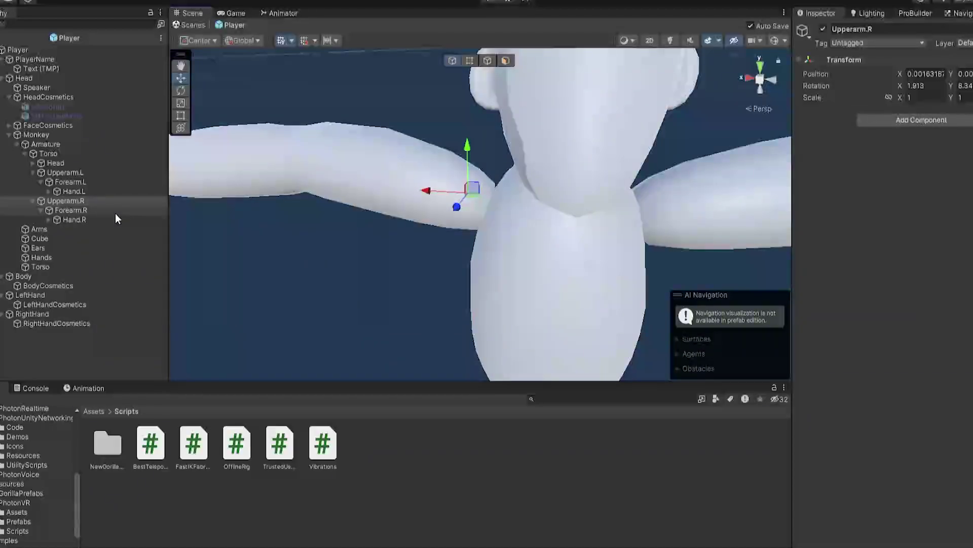
pyautogui.press('f')
pyautogui.scroll(-3, 441, 198)
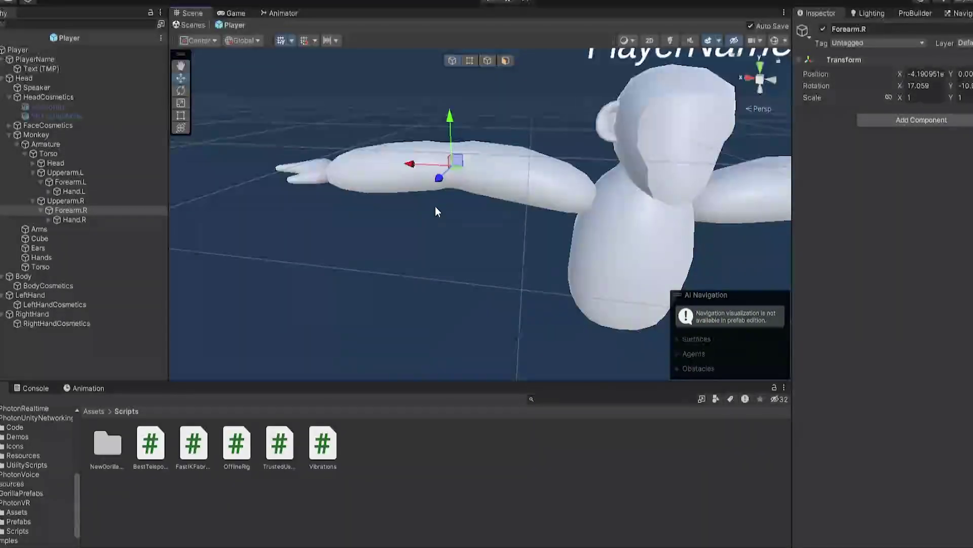
# Step: Assign Upperarm.L as the Pole of Hand.L's Fast IK Fabric script
pyautogui.click(74, 191)
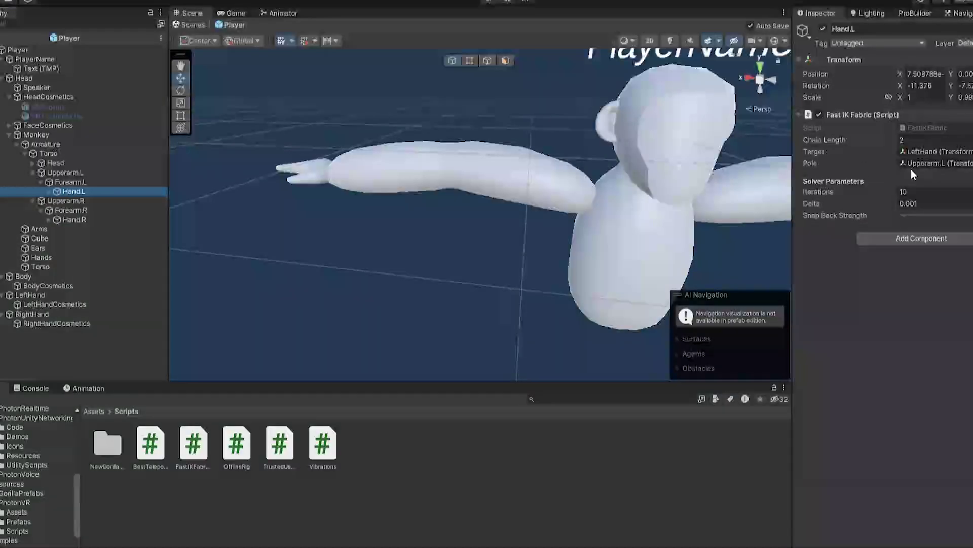
pyautogui.press('s')
pyautogui.moveTo(345, 217); pyautogui.dragTo(375, 217, button='right')
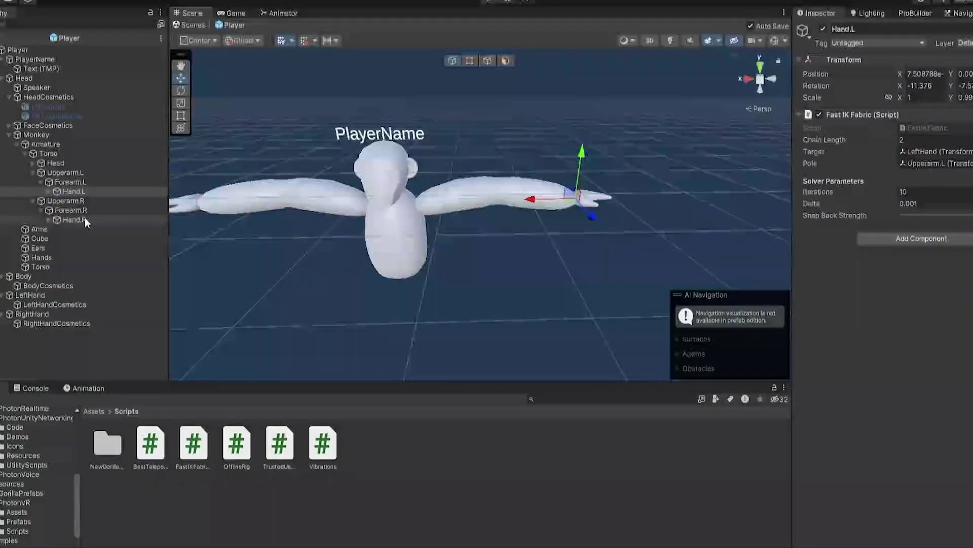
# Step: Assign RightHand as the Target and Upperarm.R as the Pole of Hand.R's Fast IK Fabric script
pyautogui.click(76, 220)
pyautogui.moveTo(90, 221); pyautogui.dragTo(916, 151)
pyautogui.moveTo(96, 210); pyautogui.dragTo(963, 165)
pyautogui.click(550, 309)
pyautogui.moveTo(550, 309); pyautogui.dragTo(457, 287, button='right')
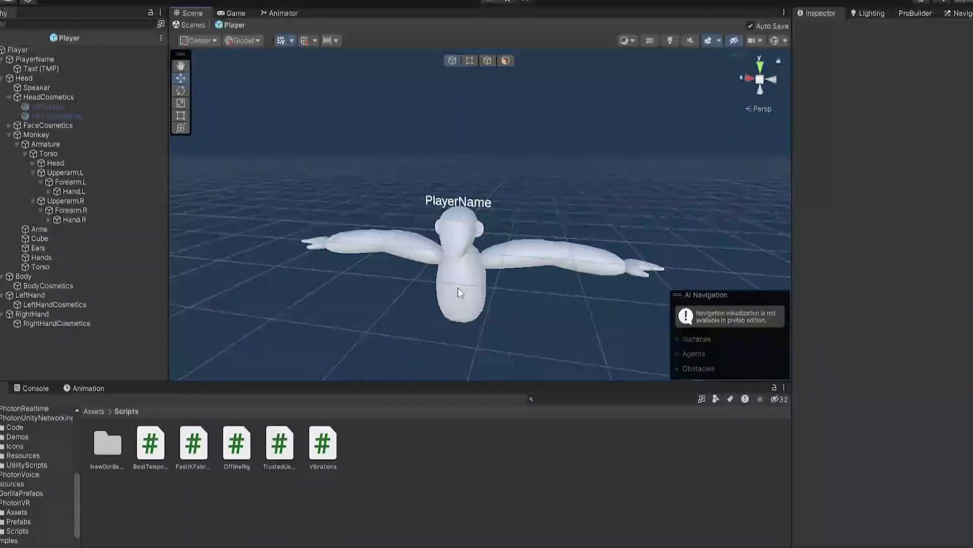
# Step: Open the project's Materials folder and apply the Rock material to the Monkey's face
pyautogui.click(94, 411)
pyautogui.doubleClick(323, 443)
pyautogui.moveTo(328, 442); pyautogui.dragTo(463, 205)
pyautogui.scroll(6, 463, 204)
pyautogui.moveTo(463, 204); pyautogui.dragTo(459, 189, button='right')
# Step: Apply the blue material to the Monkey's torso, Grass to the arms, and black to the ears and hands
pyautogui.moveTo(150, 443); pyautogui.dragTo(456, 298)
pyautogui.scroll(-3, 456, 298)
pyautogui.moveTo(194, 446); pyautogui.dragTo(517, 245)
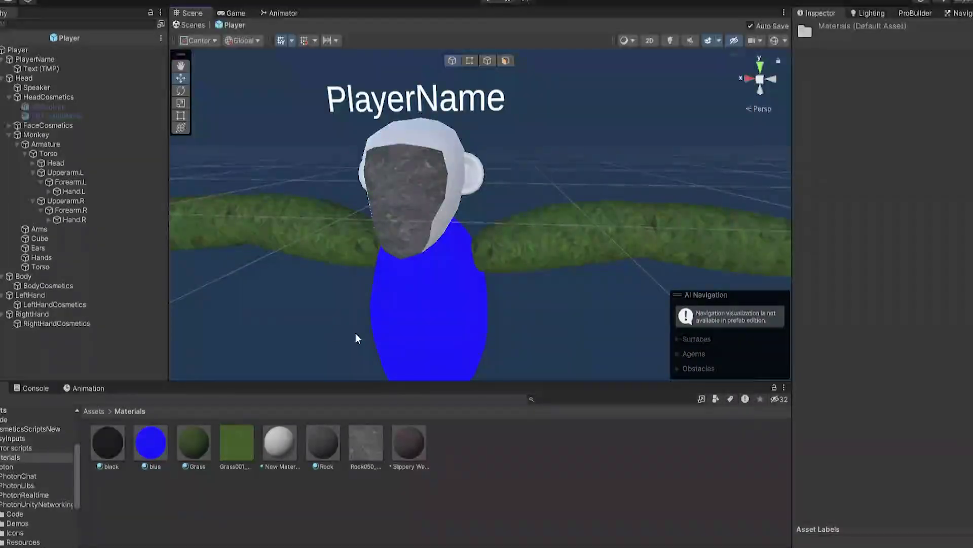
pyautogui.scroll(-5, 558, 269)
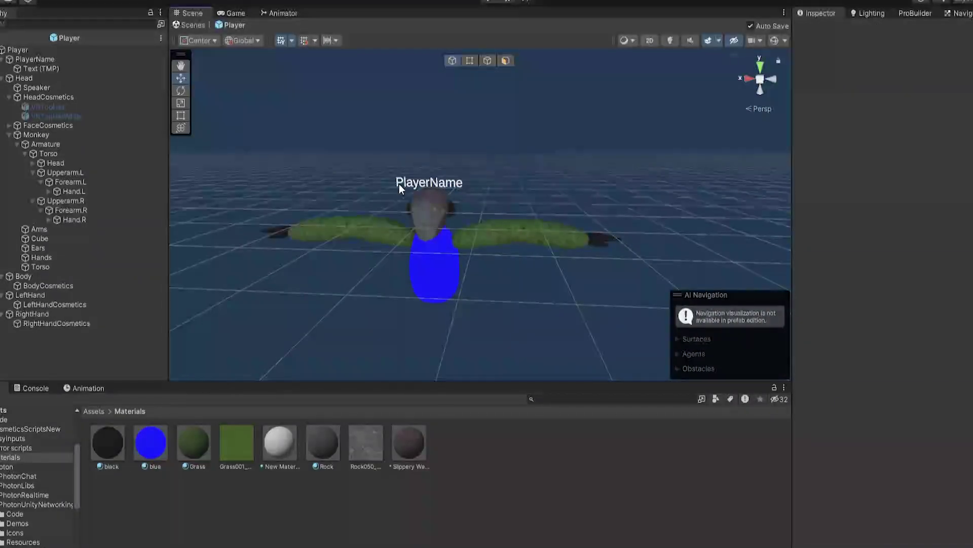
# Step: Move the Text (TMP) object out of PlayerName so it becomes a child of Head
pyautogui.click(400, 184)
pyautogui.press('w')
pyautogui.moveTo(476, 177); pyautogui.dragTo(530, 165, button='right')
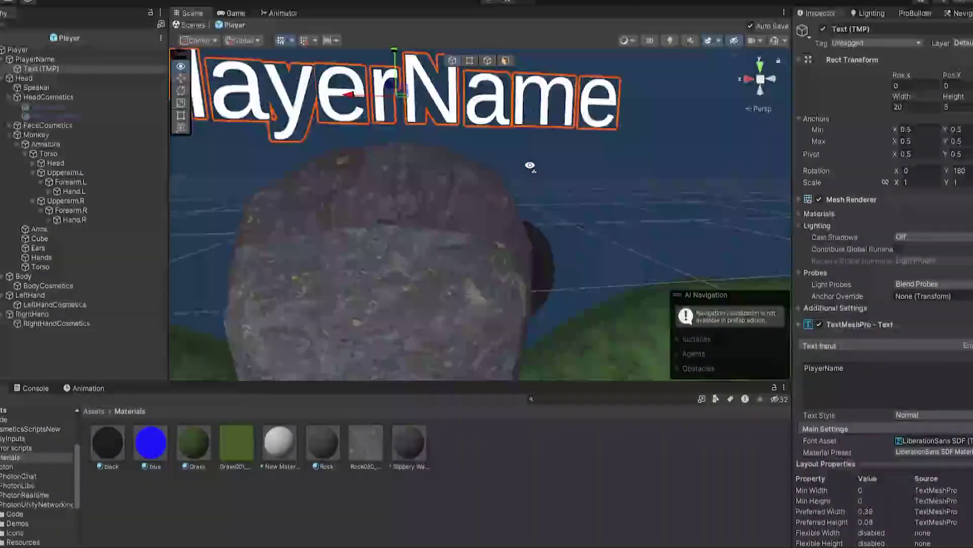
pyautogui.scroll(-5, 558, 162)
pyautogui.scroll(5, 573, 152)
pyautogui.scroll(-5, 566, 151)
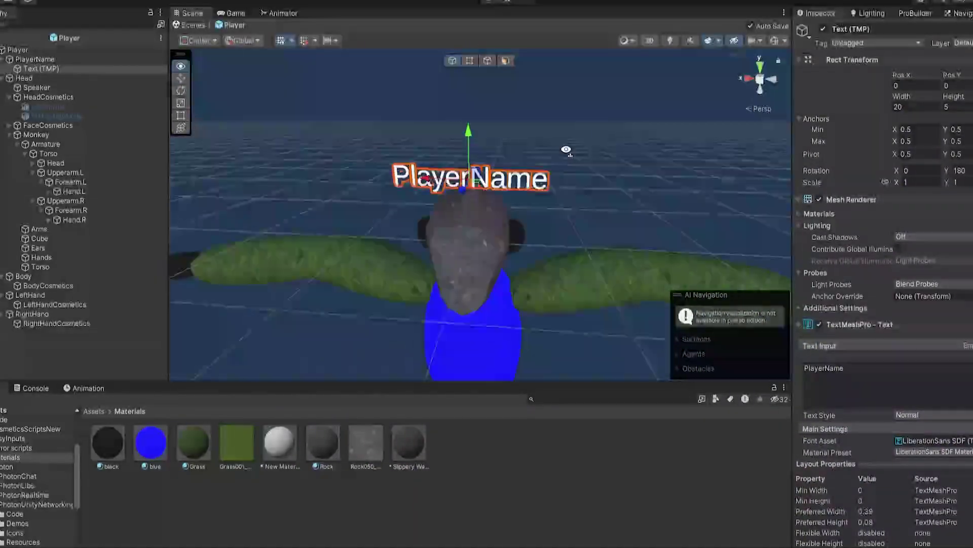
pyautogui.keyDown('alt'); pyautogui.moveTo(566, 150); pyautogui.dragTo(435, 202); pyautogui.keyUp('alt')
pyautogui.click(50, 69)
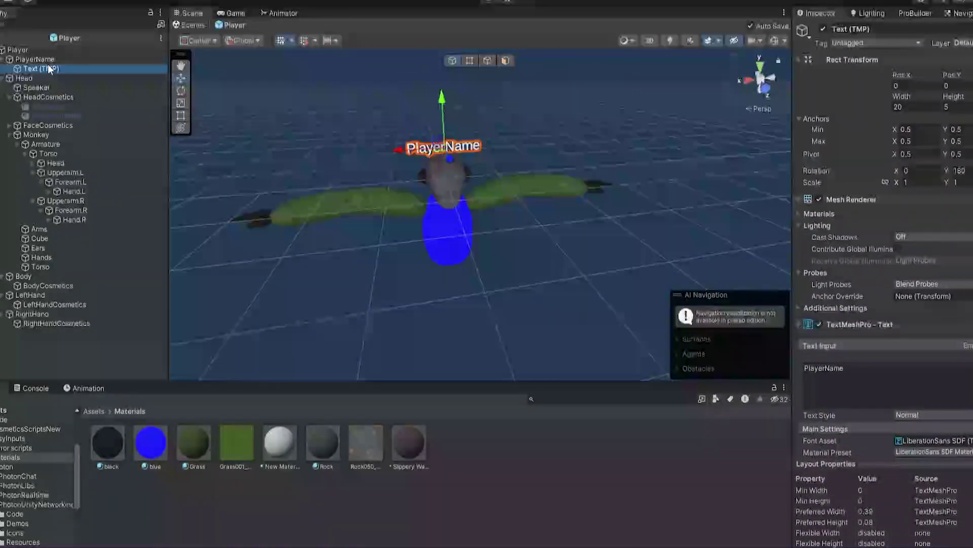
pyautogui.click(40, 60)
pyautogui.moveTo(50, 62)
pyautogui.mouseDown()
pyautogui.moveTo(60, 70)
pyautogui.moveTo(48, 78)
pyautogui.mouseUp()
pyautogui.press('f')
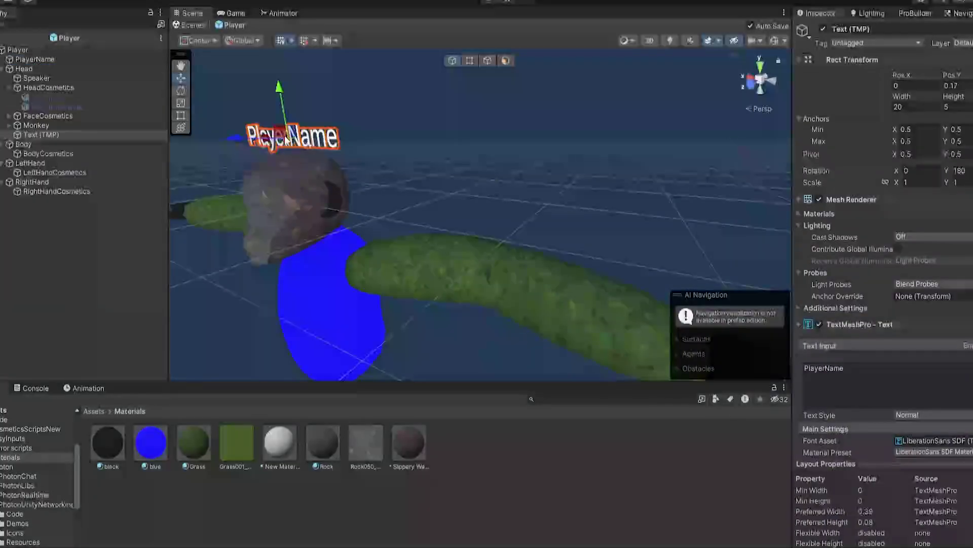
# Step: Lower the name text onto the Monkey's chest, tilt it to about 25.6° on X, and scale it to about 0.92
pyautogui.moveTo(284, 137); pyautogui.dragTo(288, 283)
pyautogui.moveTo(288, 284); pyautogui.dragTo(258, 304, button='right')
pyautogui.press('e')
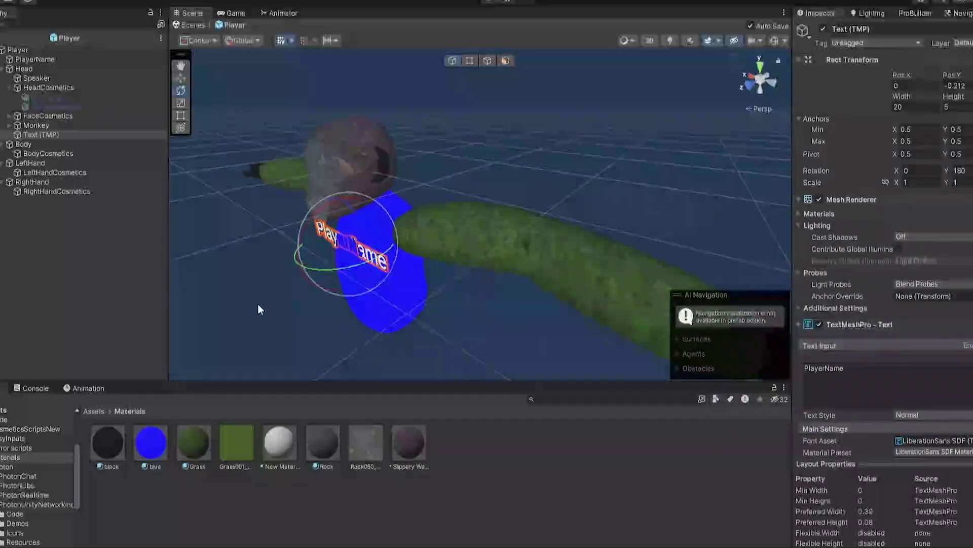
pyautogui.press('r')
pyautogui.moveTo(348, 244)
pyautogui.mouseDown()
pyautogui.moveTo(318, 217)
pyautogui.moveTo(346, 201)
pyautogui.moveTo(330, 242)
pyautogui.mouseUp()
pyautogui.press('e')
pyautogui.press('w')
pyautogui.moveTo(330, 242); pyautogui.dragTo(448, 241, button='right')
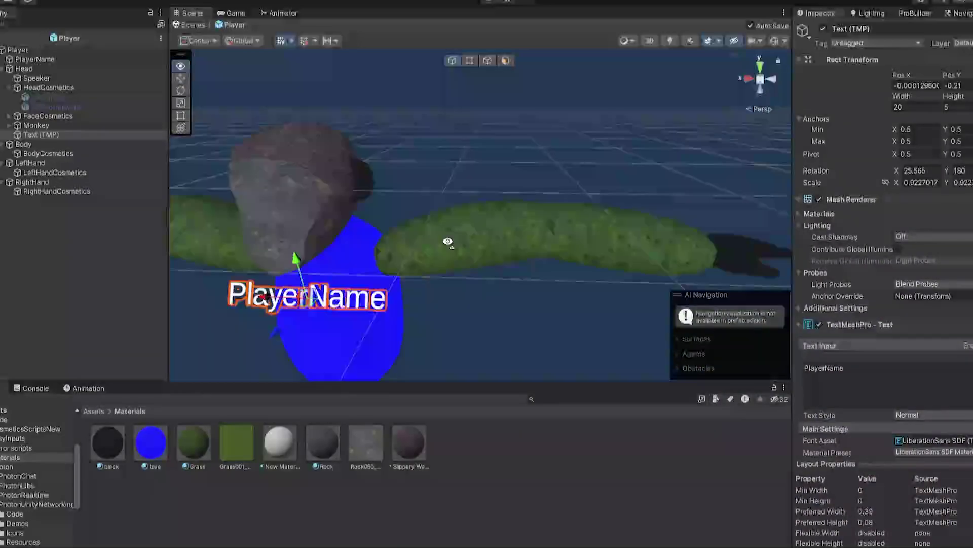
# Step: Delete the PlayerName object and assign Text (TMP) as the Name Text of the Player's Photon VR Player script
pyautogui.click(42, 60)
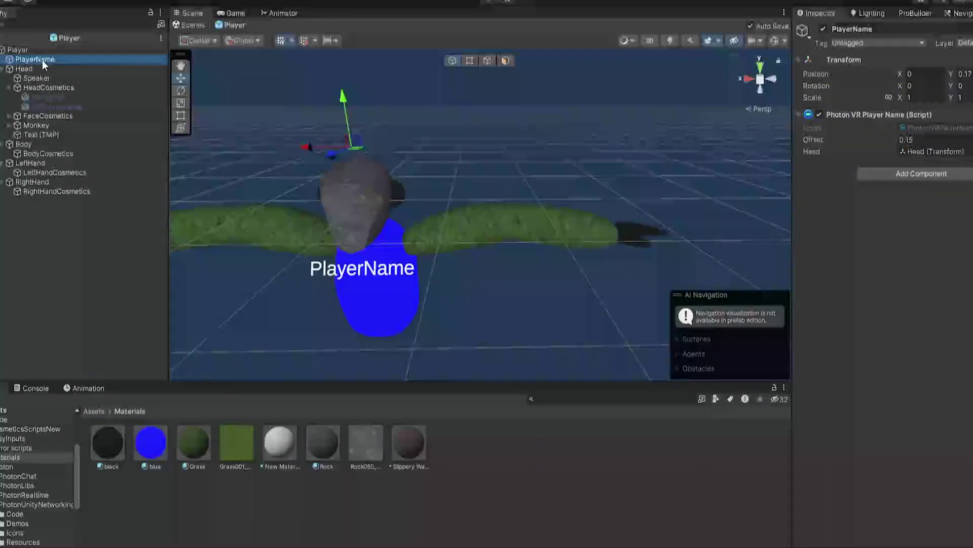
pyautogui.press('Delete')
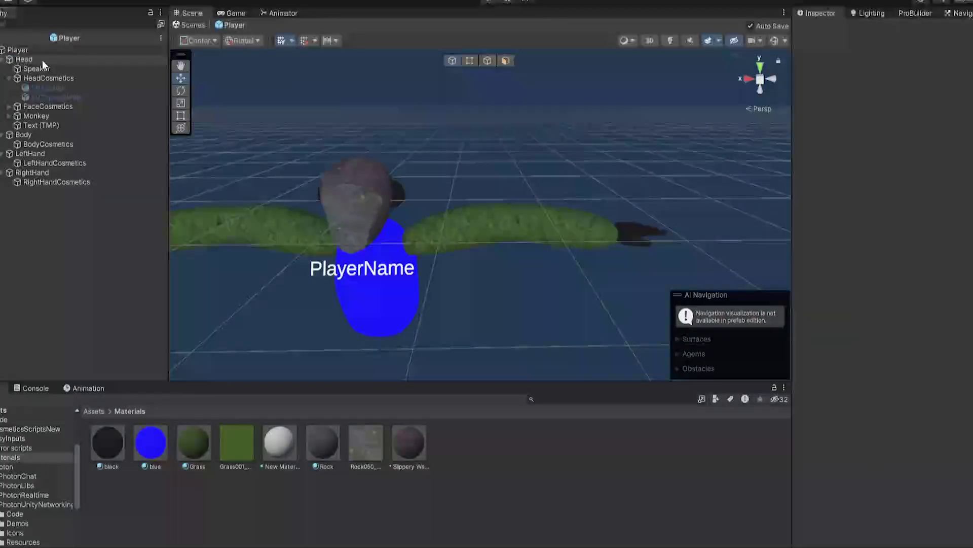
pyautogui.click(31, 50)
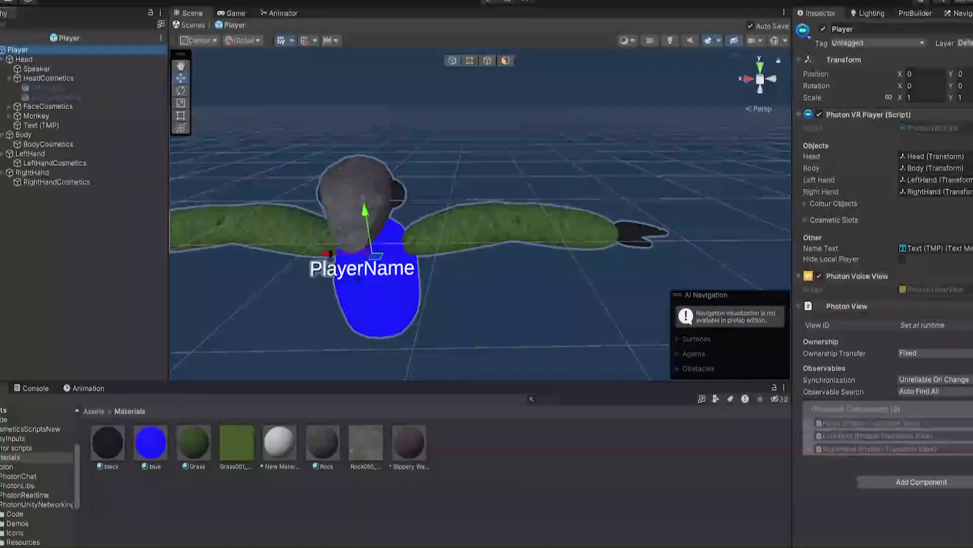
pyautogui.moveTo(64, 126); pyautogui.dragTo(965, 249)
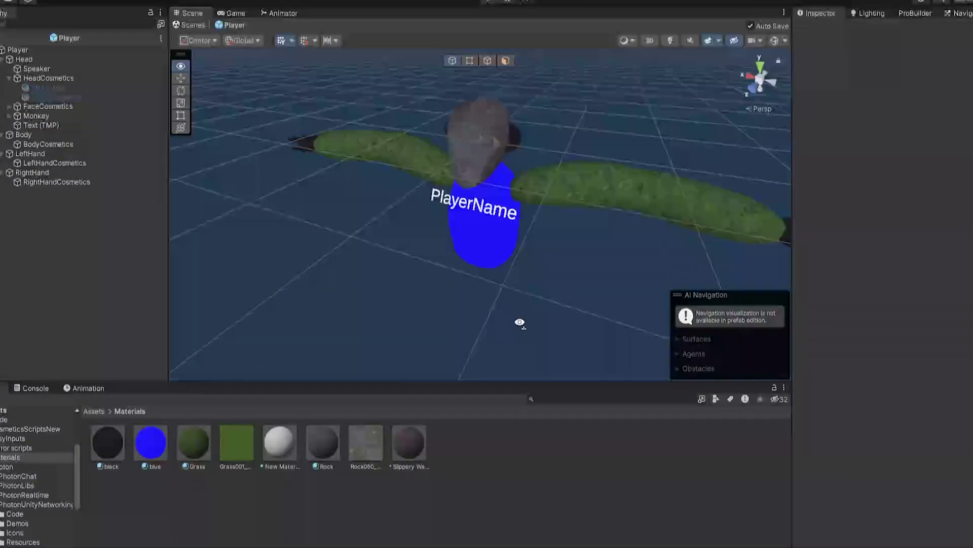
pyautogui.moveTo(519, 323); pyautogui.dragTo(611, 322, button='right')
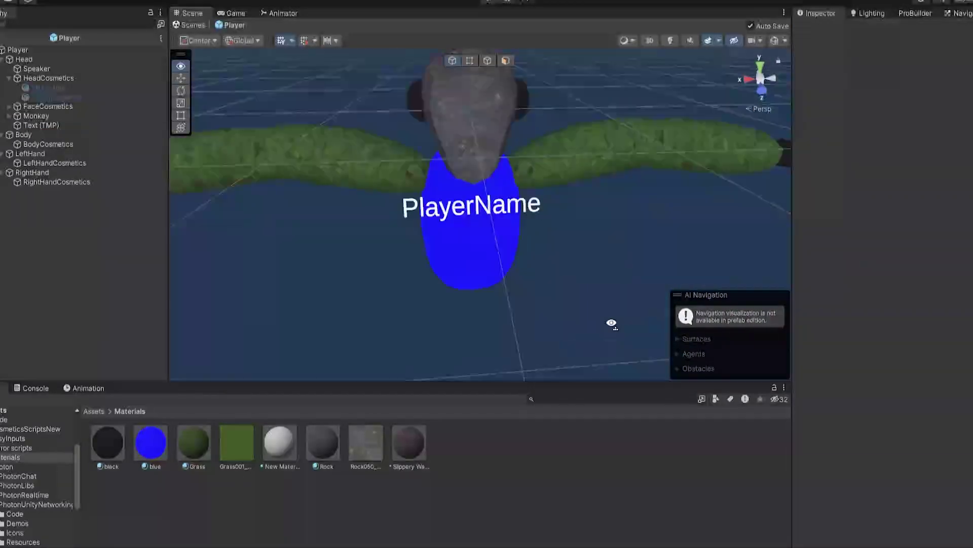
pyautogui.click(40, 125)
pyautogui.keyDown('alt'); pyautogui.moveTo(202, 147); pyautogui.dragTo(300, 170); pyautogui.keyUp('alt')
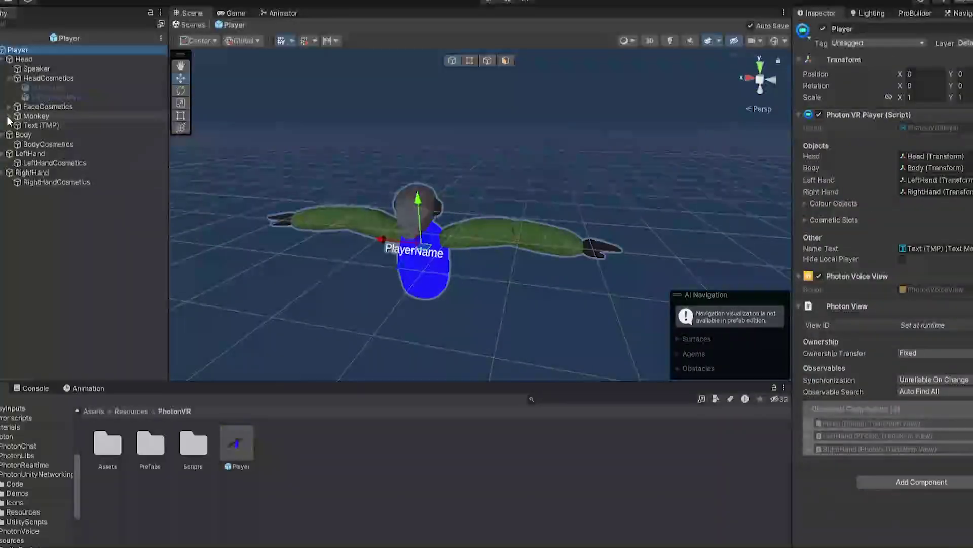
# Step: Expand the Monkey's Armature through Torso and both upper arms, and select the Hand.L bone
pyautogui.click(8, 116)
pyautogui.click(17, 126)
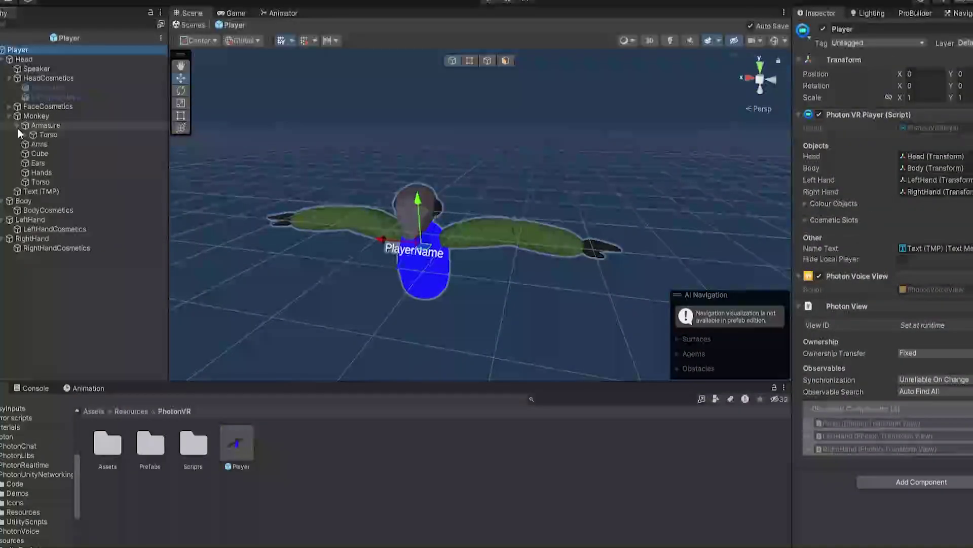
pyautogui.click(25, 135)
pyautogui.click(32, 153)
pyautogui.click(33, 181)
pyautogui.click(64, 174)
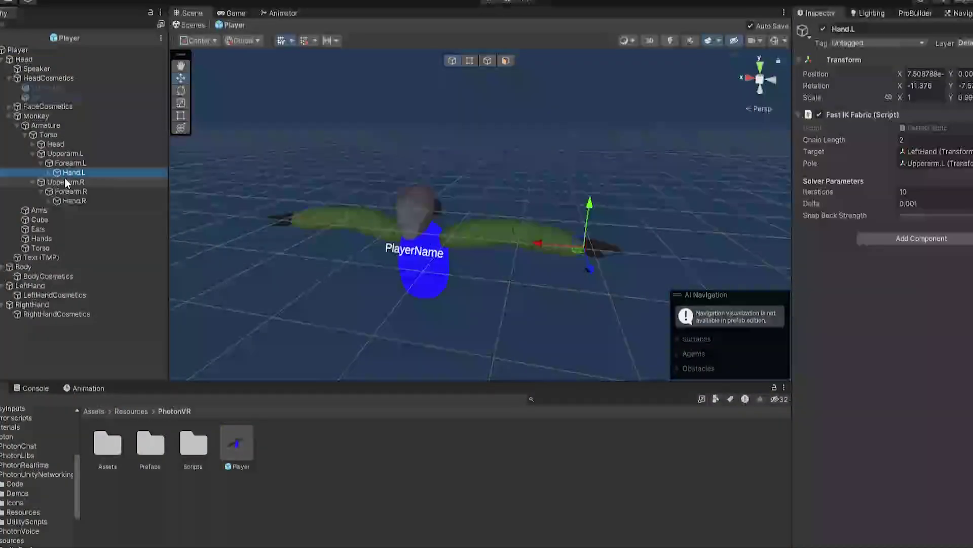
# Step: Rotate the Hand.L bone to about 8.9° on X and 87° on Y so the hand stands upright
pyautogui.press('f')
pyautogui.keyDown('alt'); pyautogui.moveTo(480, 245); pyautogui.dragTo(415, 203); pyautogui.keyUp('alt')
pyautogui.scroll(-3, 411, 198)
pyautogui.press('e')
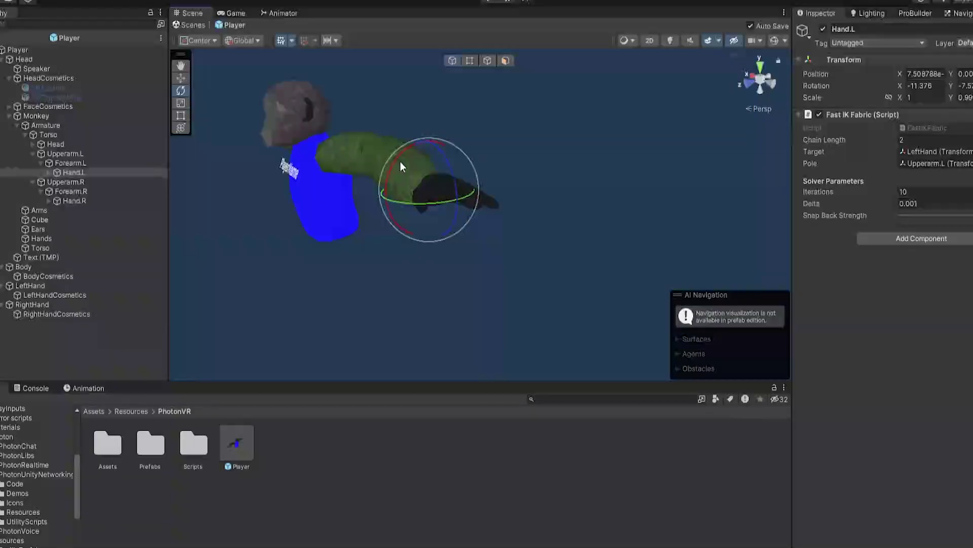
pyautogui.moveTo(400, 161); pyautogui.dragTo(528, 204)
pyautogui.scroll(4, 528, 201)
pyautogui.moveTo(458, 211); pyautogui.dragTo(387, 227)
pyautogui.keyDown('alt'); pyautogui.moveTo(387, 227); pyautogui.dragTo(482, 228); pyautogui.keyUp('alt')
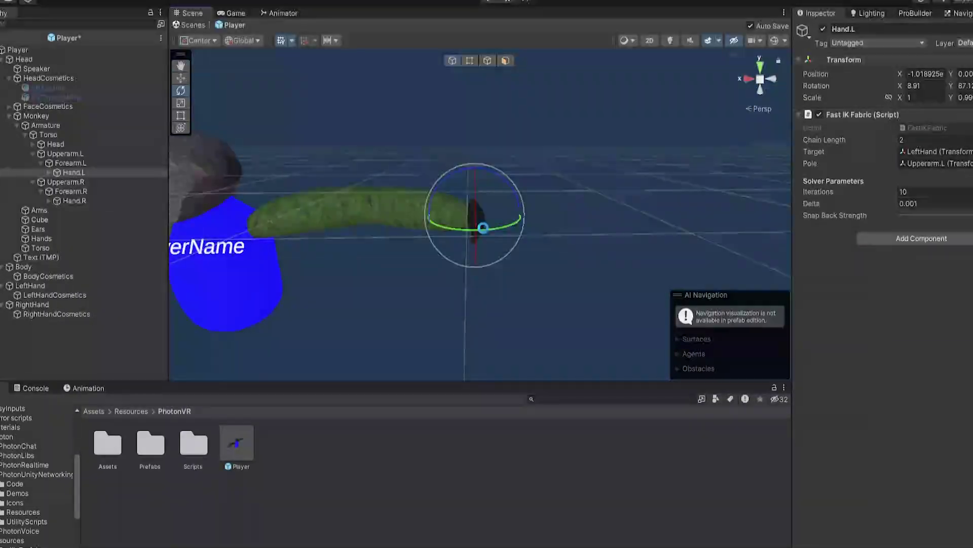
pyautogui.press('a')
pyautogui.moveTo(483, 228); pyautogui.dragTo(474, 232, button='right')
# Step: Rotate the Hand.R bone to about 0.6° on X and -82° on Y to mirror the left hand
pyautogui.click(86, 199)
pyautogui.moveTo(167, 207); pyautogui.dragTo(420, 261)
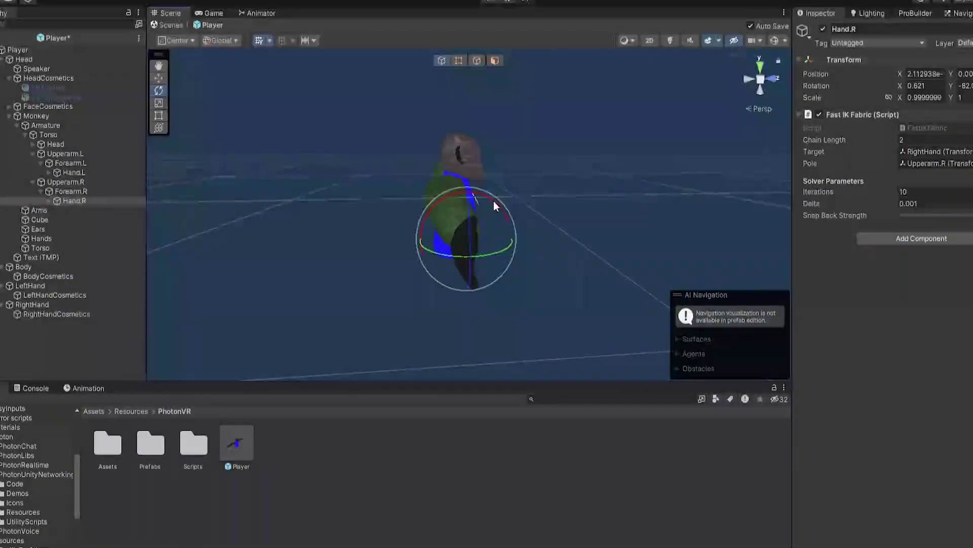
pyautogui.keyDown('alt'); pyautogui.moveTo(494, 201); pyautogui.dragTo(502, 241); pyautogui.keyUp('alt')
pyautogui.moveTo(502, 242); pyautogui.dragTo(445, 234, button='right')
pyautogui.press('d')
pyautogui.press('s')
pyautogui.click(445, 448)
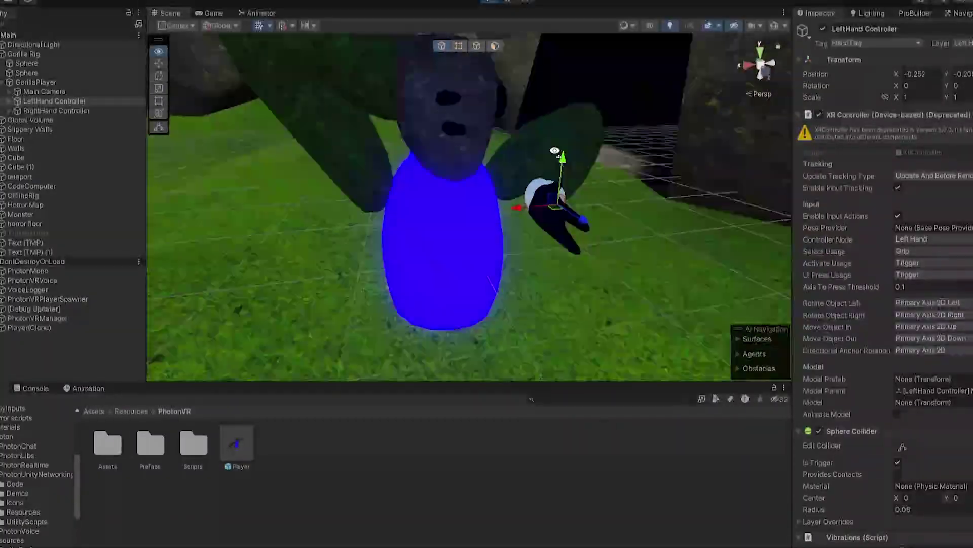
# Step: Check how the spawned player's body and arms sit in the running scene, and return to the Player prefab
pyautogui.scroll(-5, 491, 190)
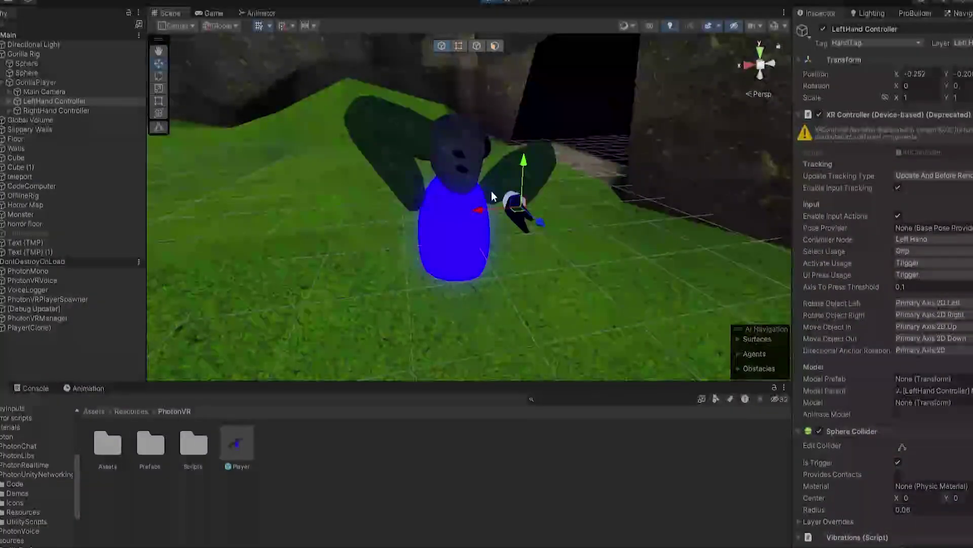
pyautogui.click(24, 331)
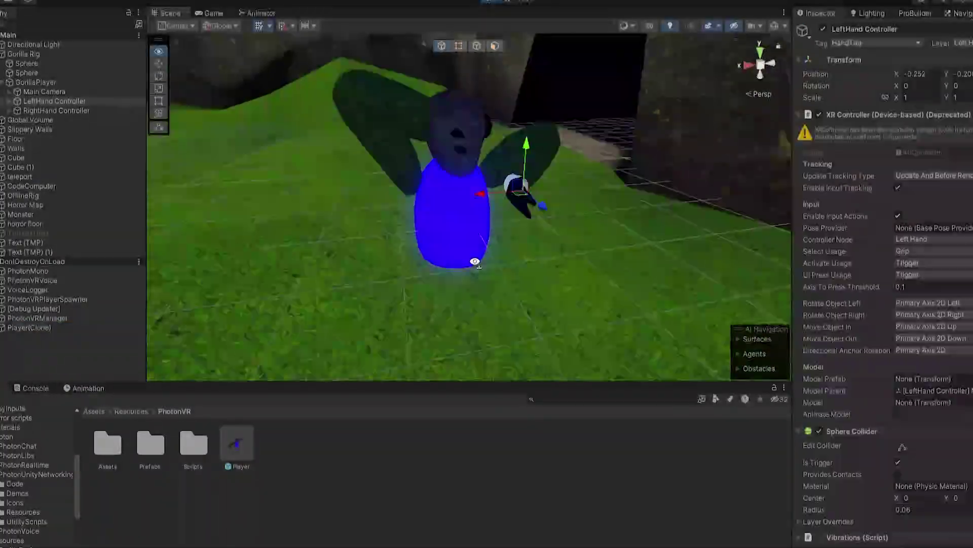
pyautogui.keyDown('alt'); pyautogui.moveTo(475, 261); pyautogui.dragTo(469, 203); pyautogui.keyUp('alt')
pyautogui.press('s')
pyautogui.moveTo(469, 202)
pyautogui.mouseDown(button='right')
pyautogui.moveTo(461, 254)
pyautogui.moveTo(473, 212)
pyautogui.mouseUp(button='right')
pyautogui.press('w')
pyautogui.hotkey('ctrl', 'p')
pyautogui.doubleClick(239, 439)
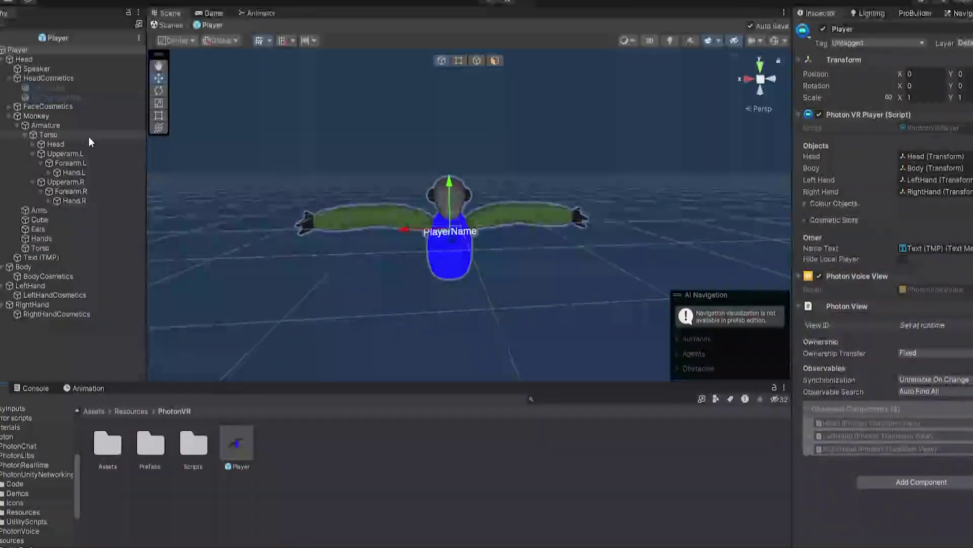
# Step: Try raising the Monkey model inside Head to different heights, restoring its position each time
pyautogui.click(83, 116)
pyautogui.scroll(2, 484, 212)
pyautogui.moveTo(454, 198); pyautogui.dragTo(458, 175)
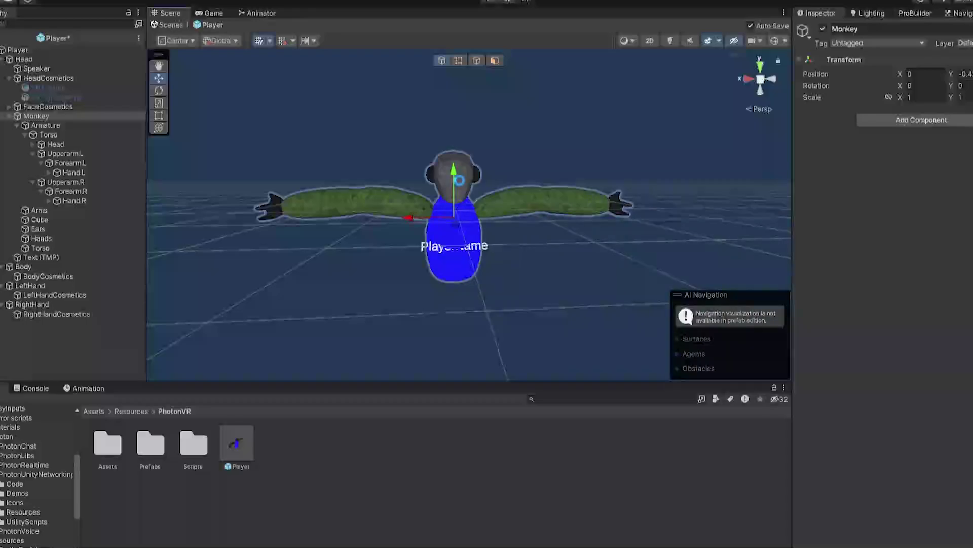
pyautogui.press('w')
pyautogui.moveTo(488, 260); pyautogui.dragTo(367, 257, button='right')
pyautogui.press('s')
pyautogui.press('d')
pyautogui.press('w')
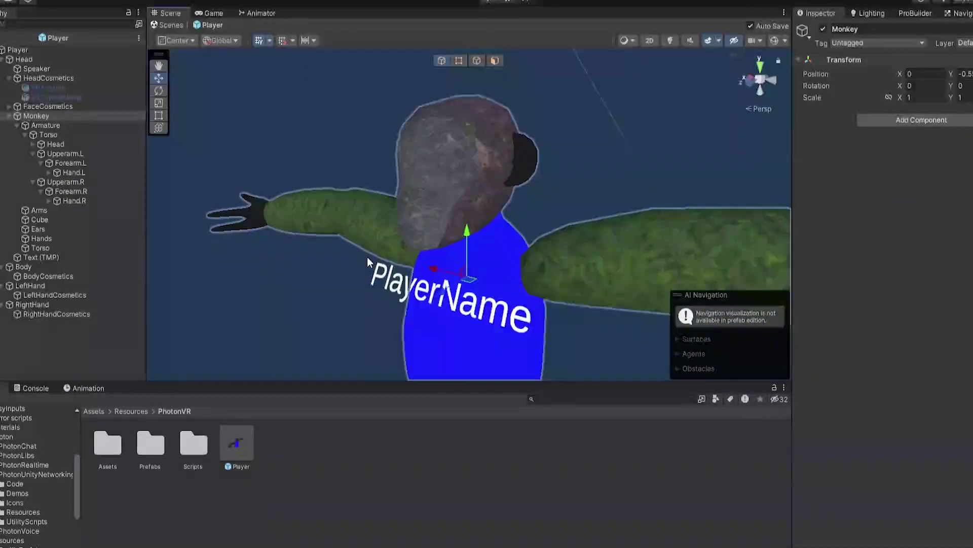
pyautogui.press('s')
pyautogui.press('a')
pyautogui.moveTo(430, 161); pyautogui.dragTo(467, 260, button='right')
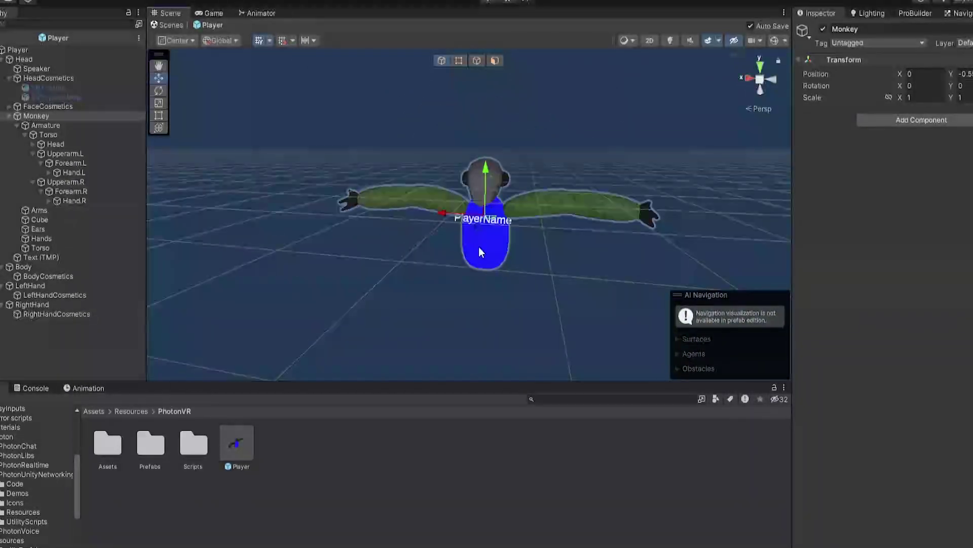
pyautogui.moveTo(488, 180); pyautogui.dragTo(495, 146)
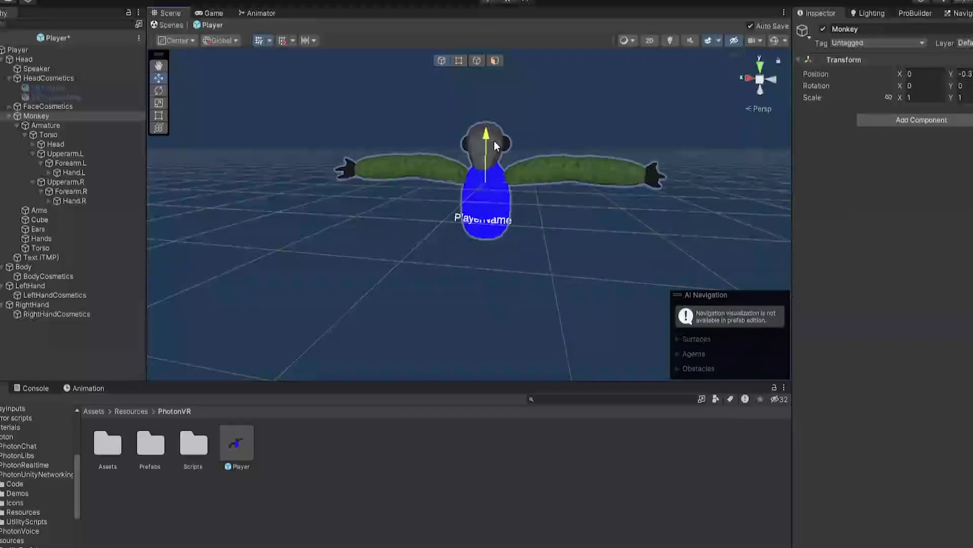
pyautogui.click(491, 473)
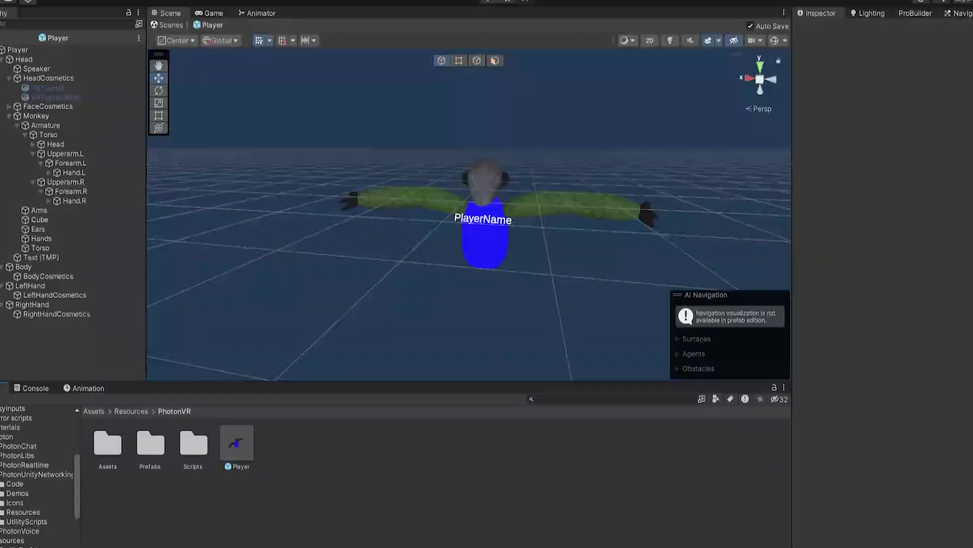